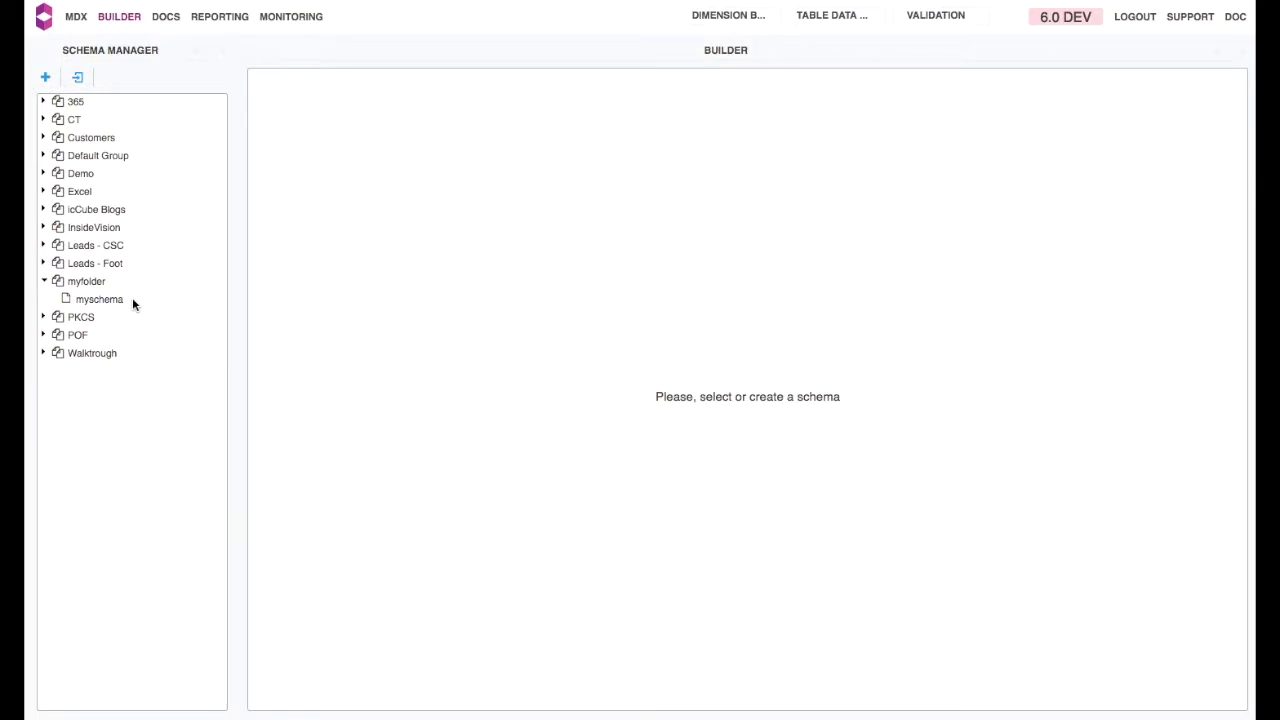
Create a plain schema named myDetailedSchema in group myfolder.
click(45, 77)
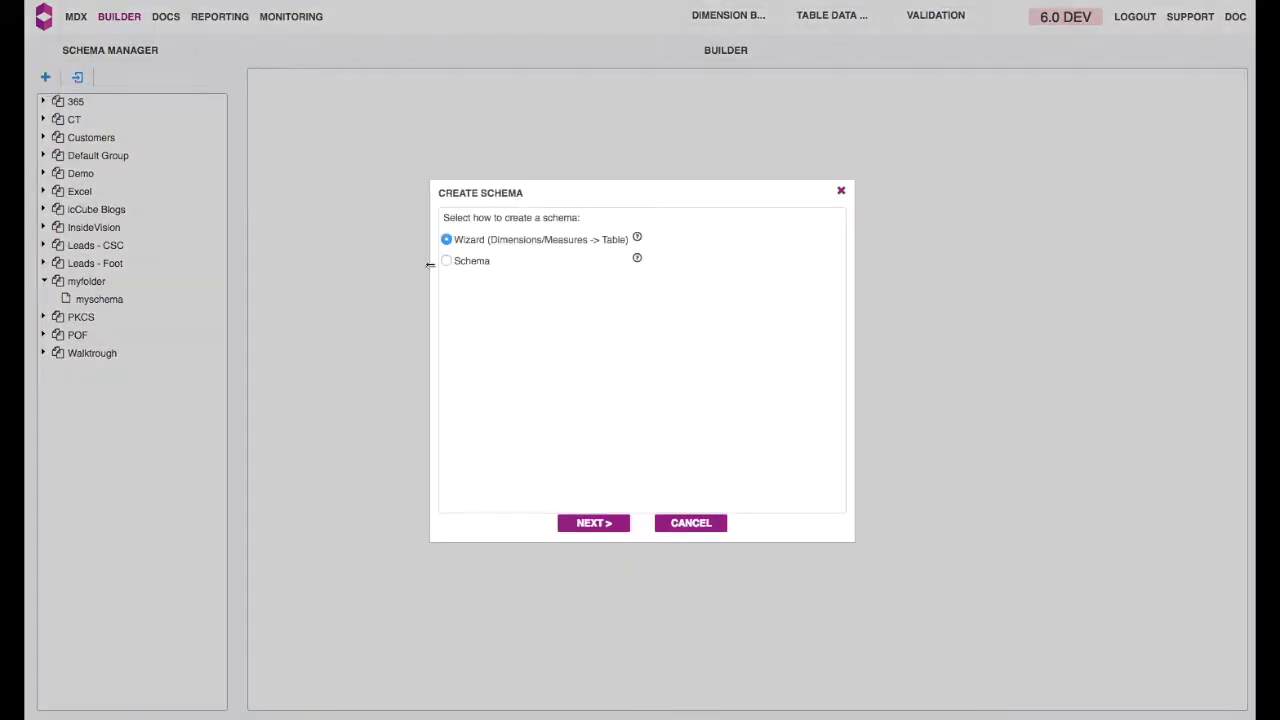
click(447, 261)
click(580, 523)
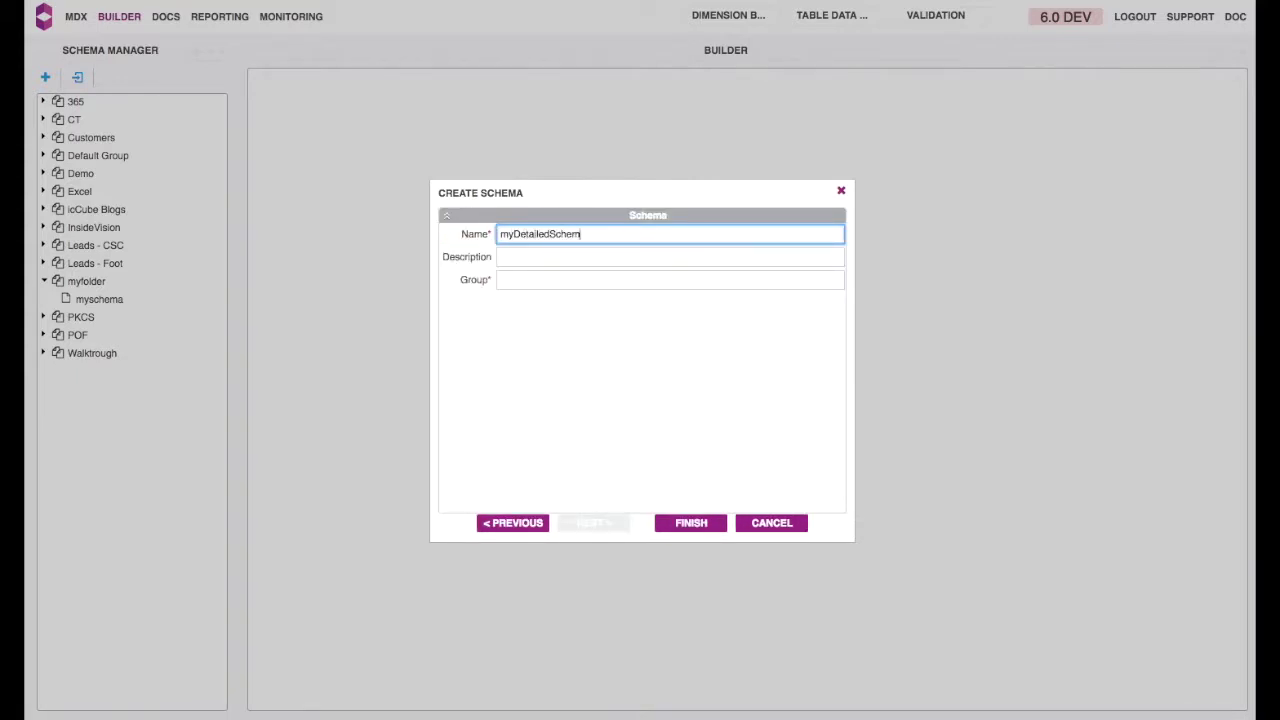
key(Tab)
key(Tab)
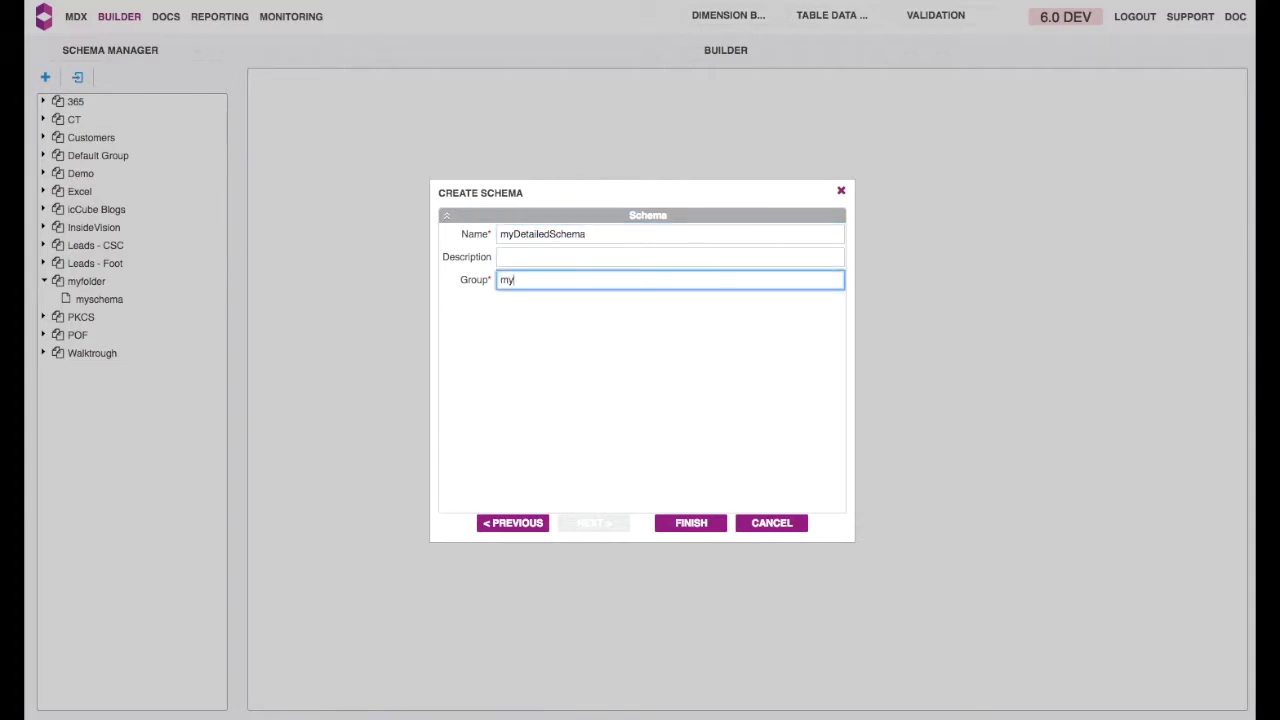
text(myfolder)
click(697, 523)
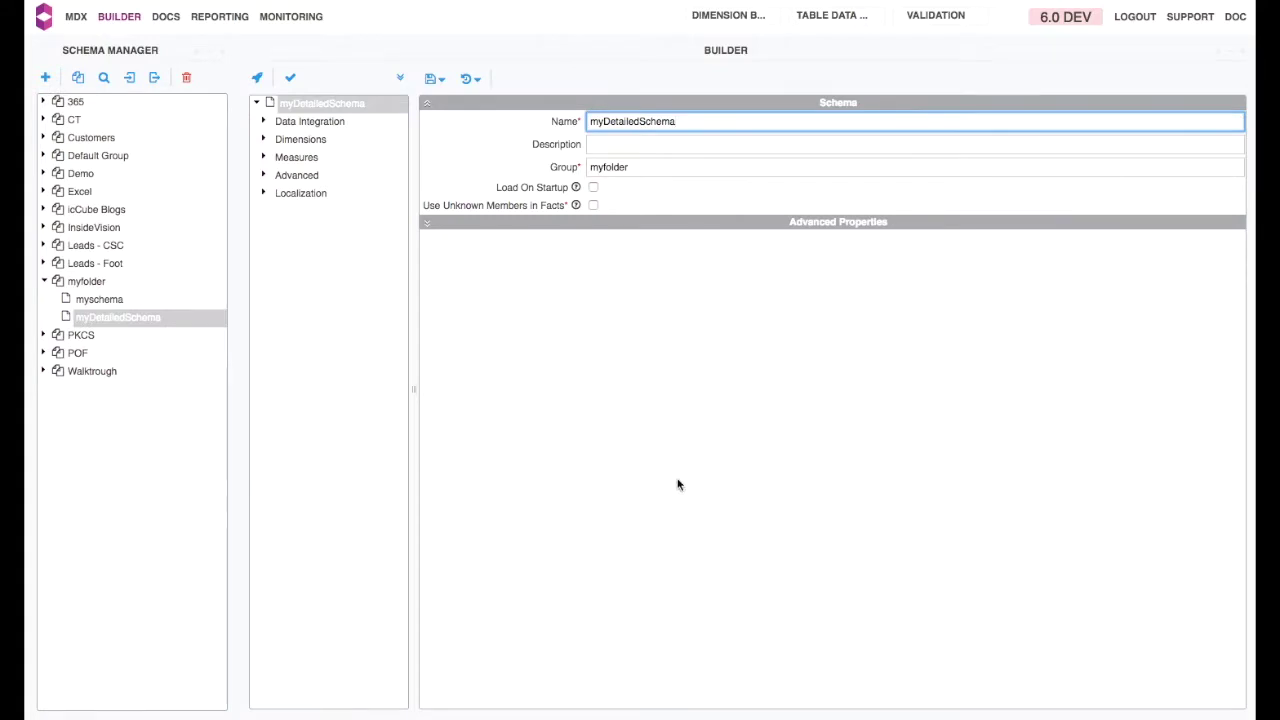
Add a CSV data source named data pointing to the nat directory.
click(345, 123)
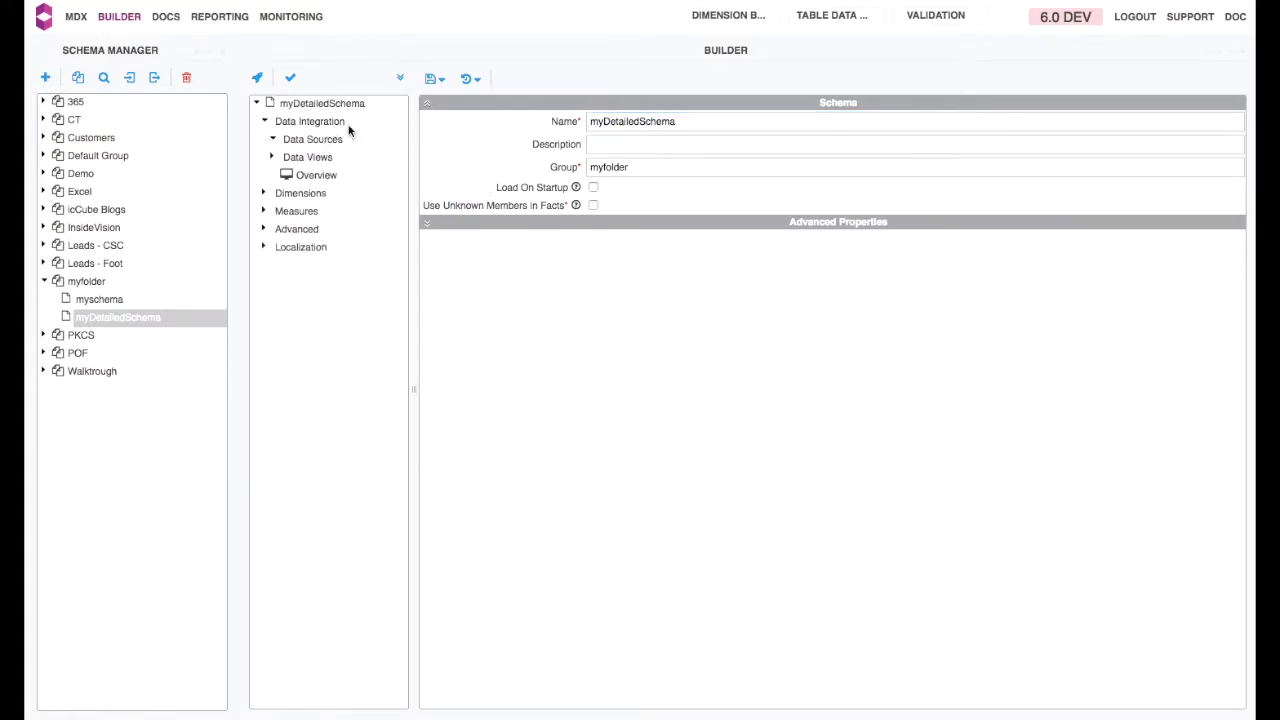
click(395, 140)
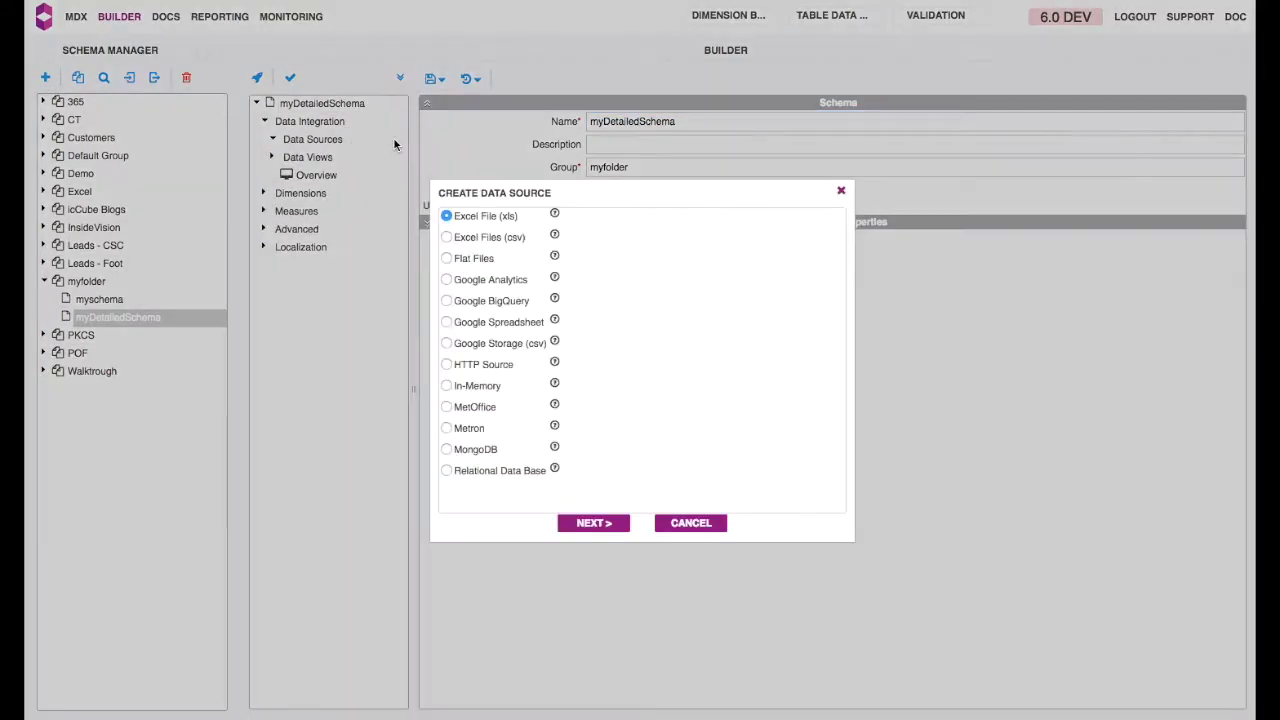
click(446, 237)
click(606, 532)
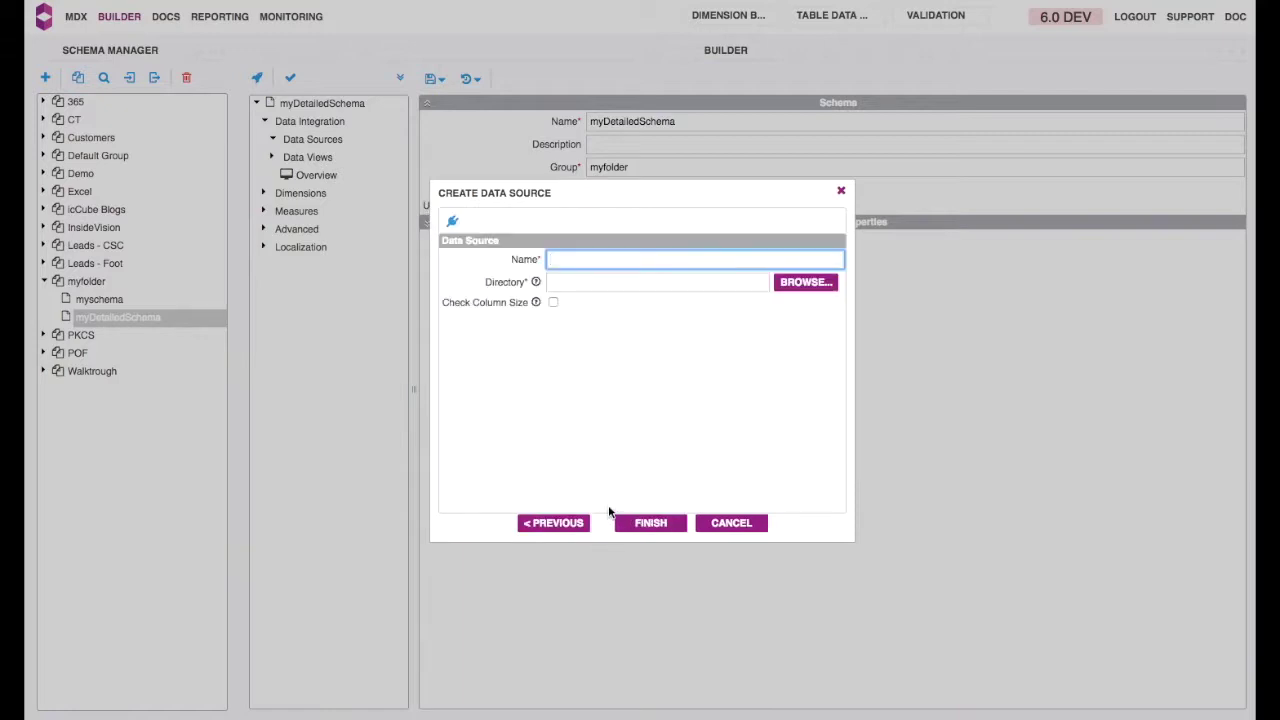
text(data)
click(795, 287)
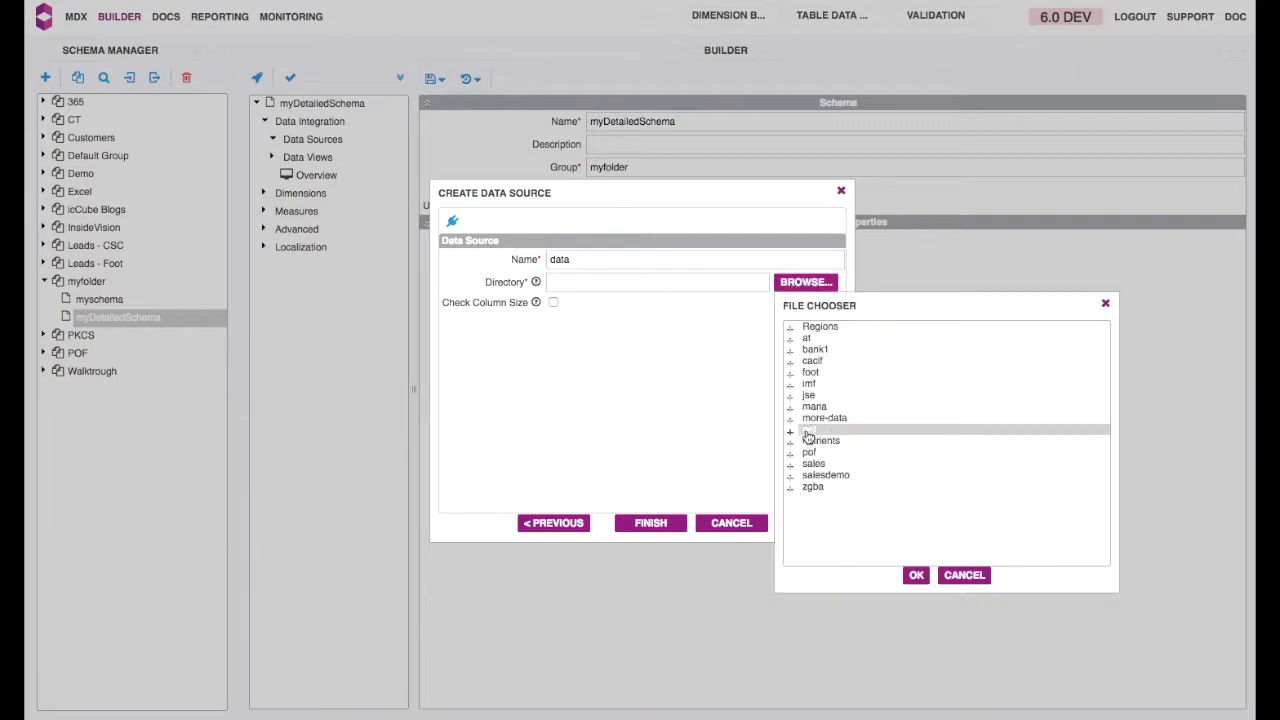
click(808, 433)
click(916, 575)
click(660, 524)
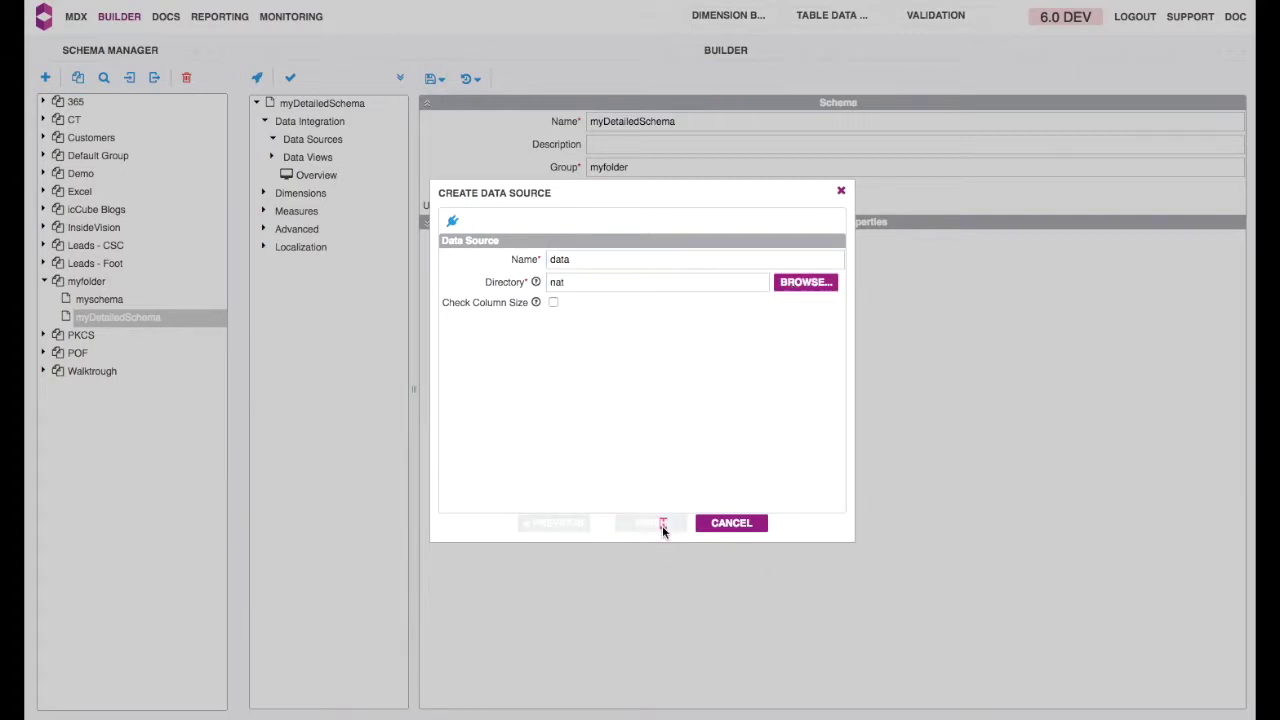
Add the On_Street_Crime_In_Camden.csv table to the data source.
click(477, 212)
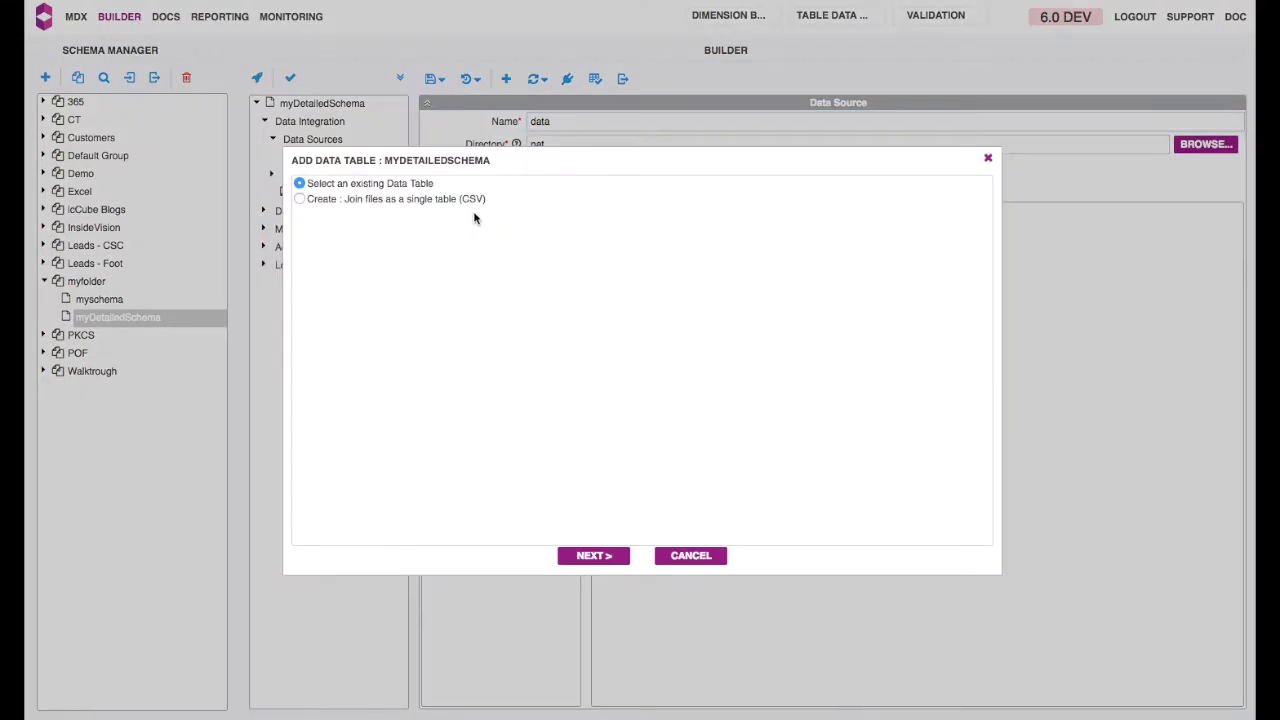
click(580, 560)
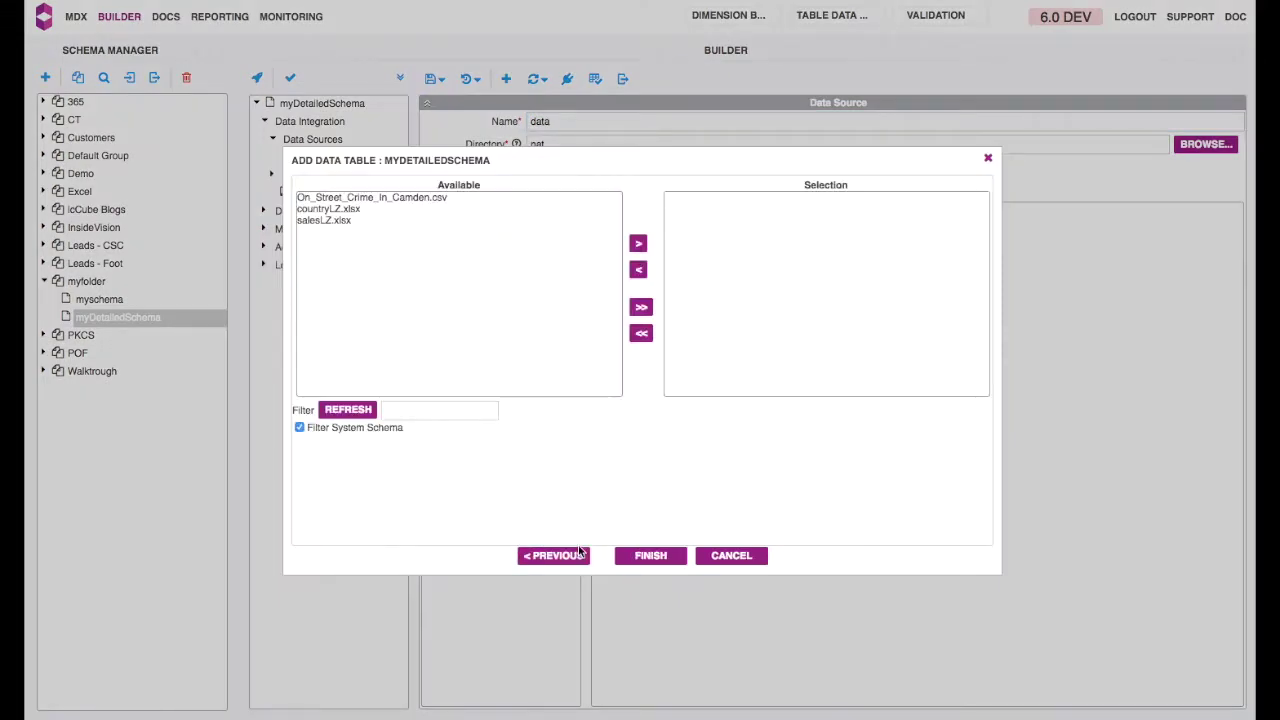
click(408, 198)
click(638, 245)
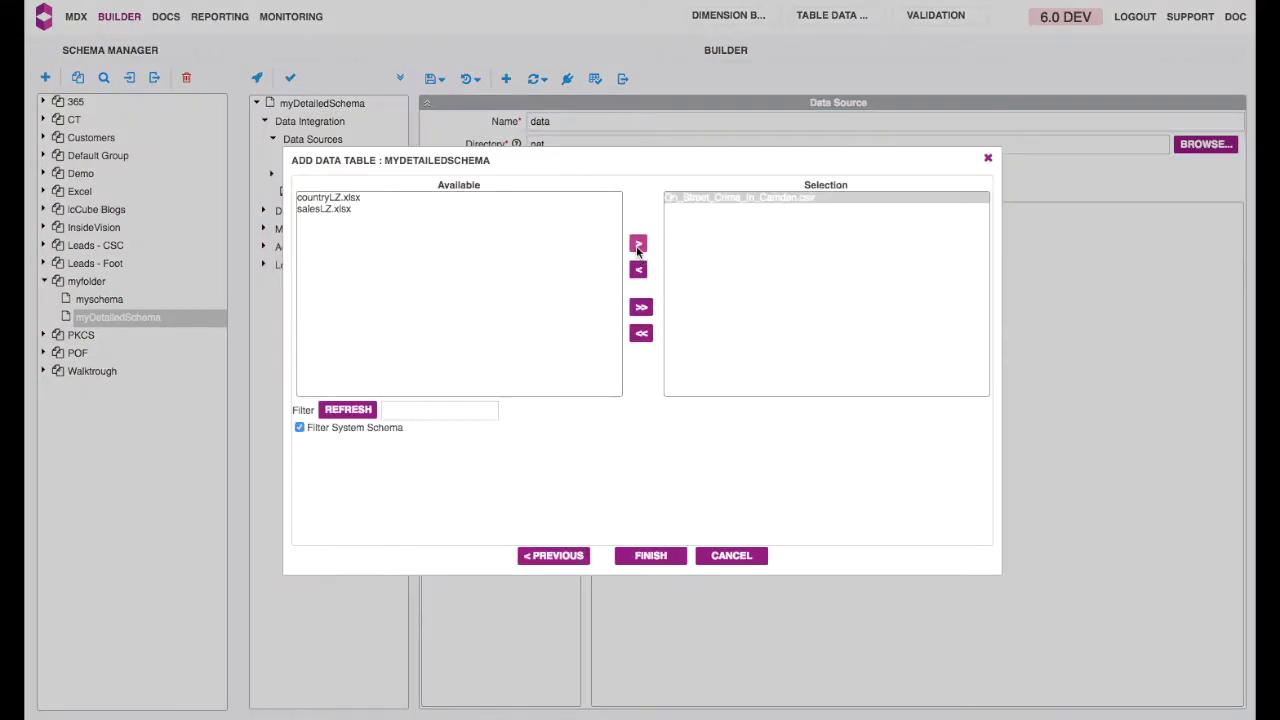
click(655, 555)
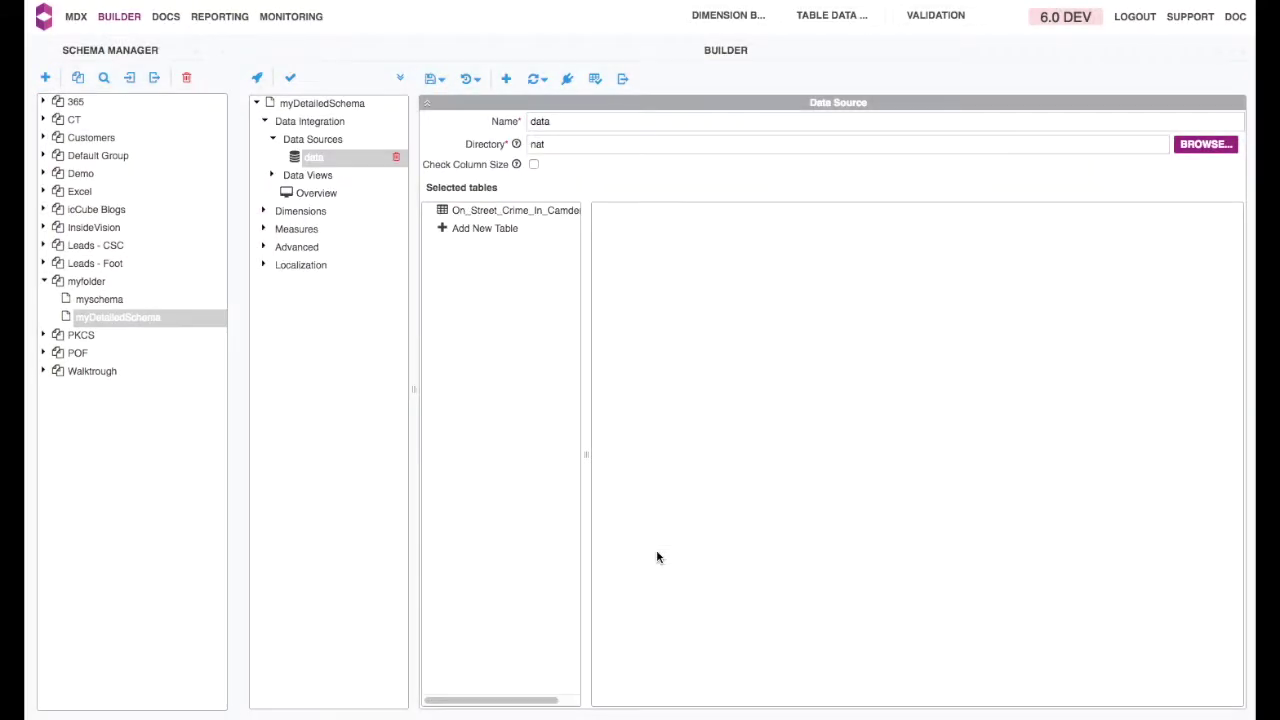
Set the Outcome Date and Epoch columns of the Camden table to output Date.
click(507, 209)
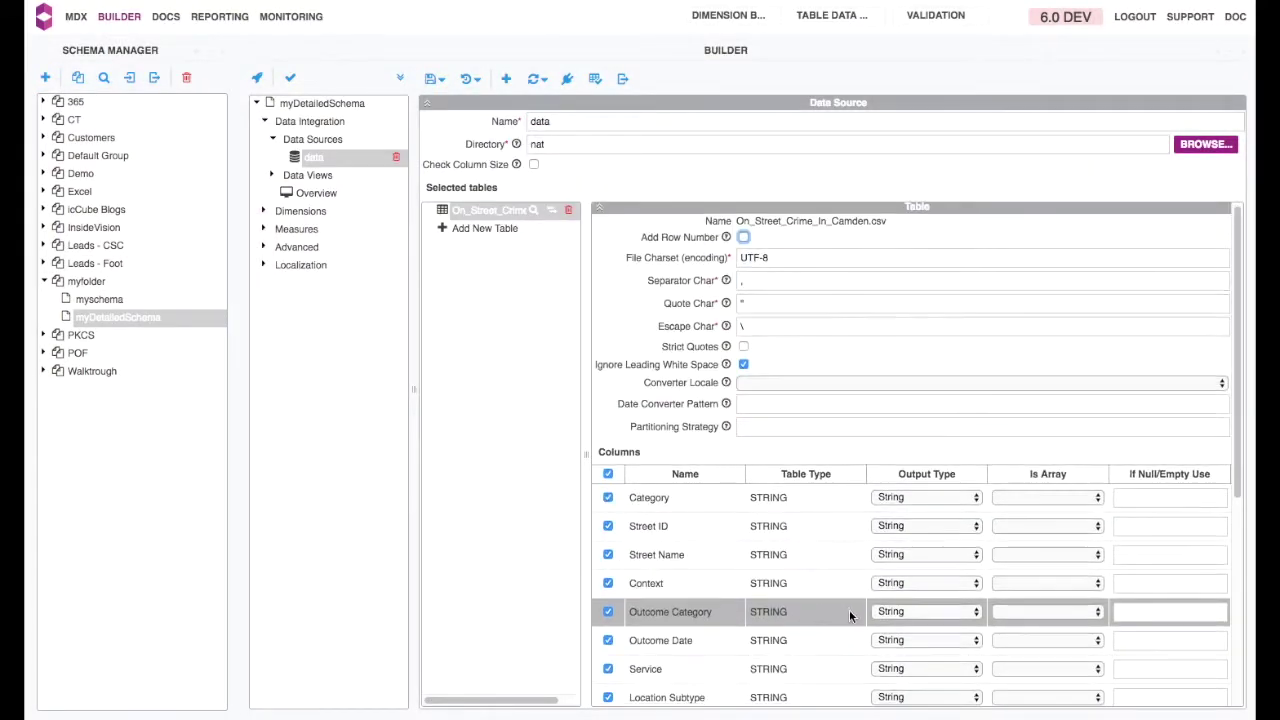
scroll(849, 605, down, 5)
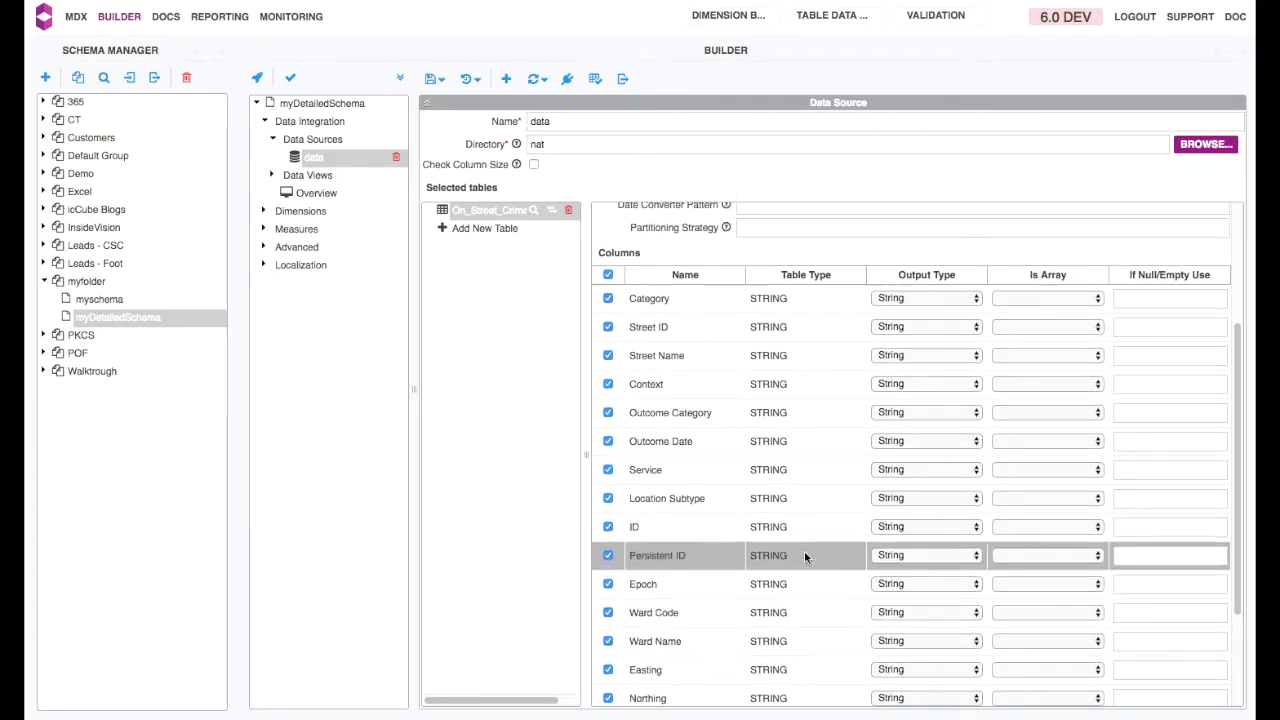
click(898, 441)
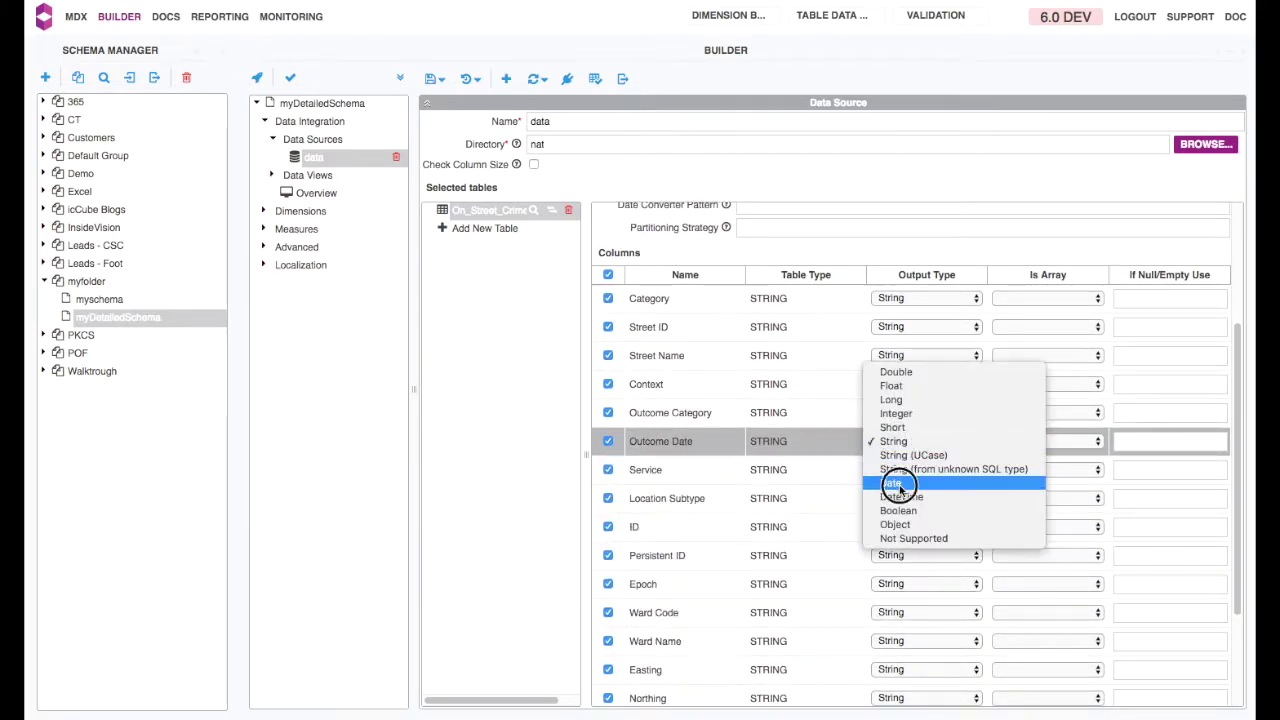
click(900, 482)
scroll(901, 480, down, 3)
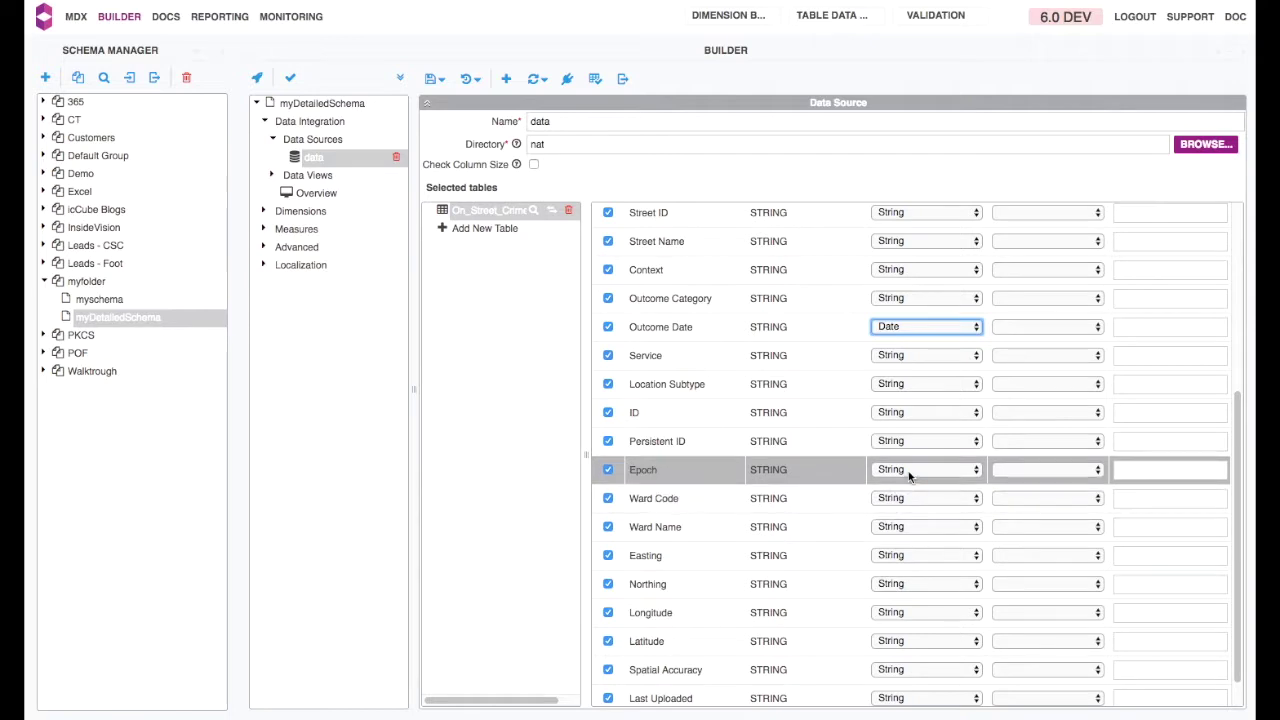
click(906, 472)
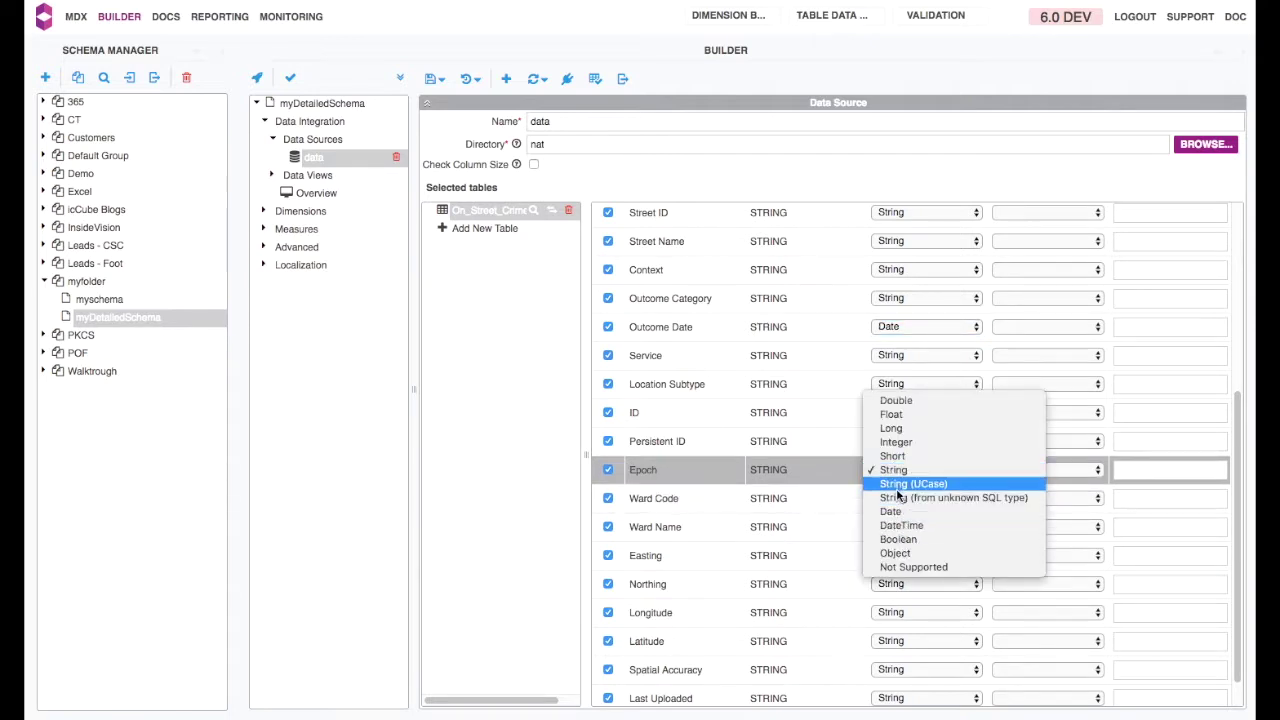
click(895, 511)
Set the Longitude and Latitude columns to output Double.
scroll(891, 524, down, 1)
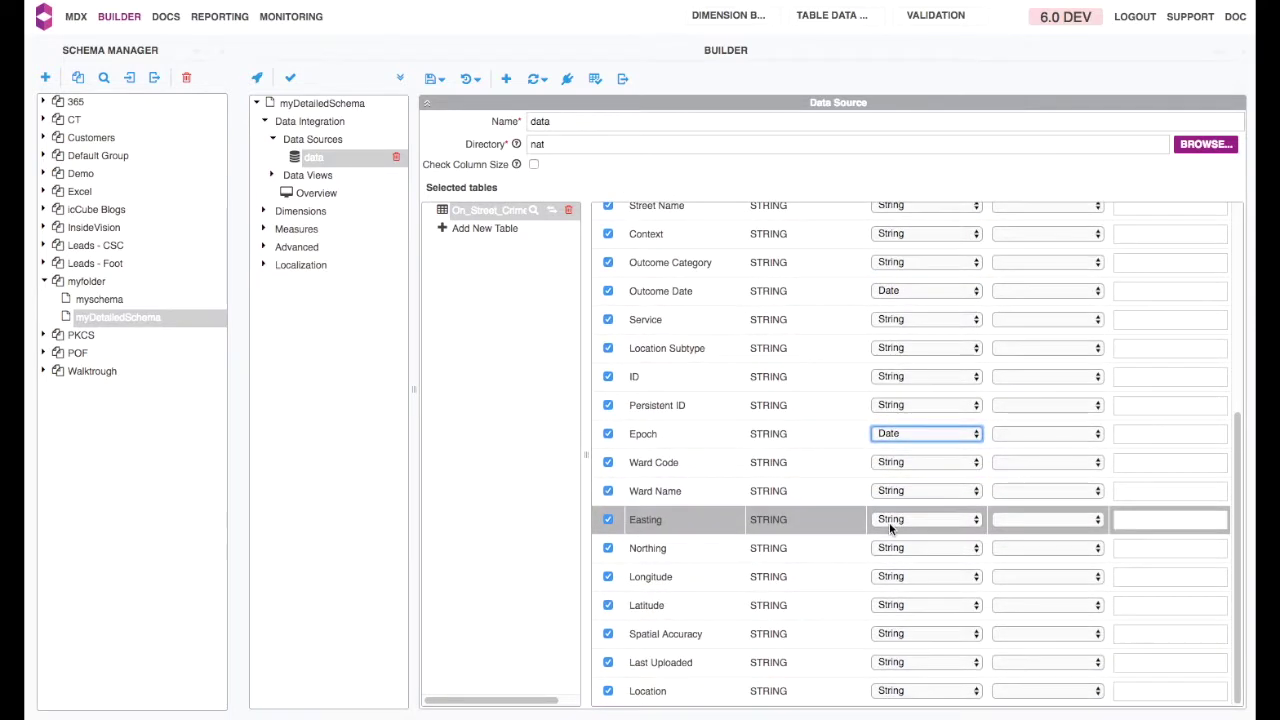
click(886, 575)
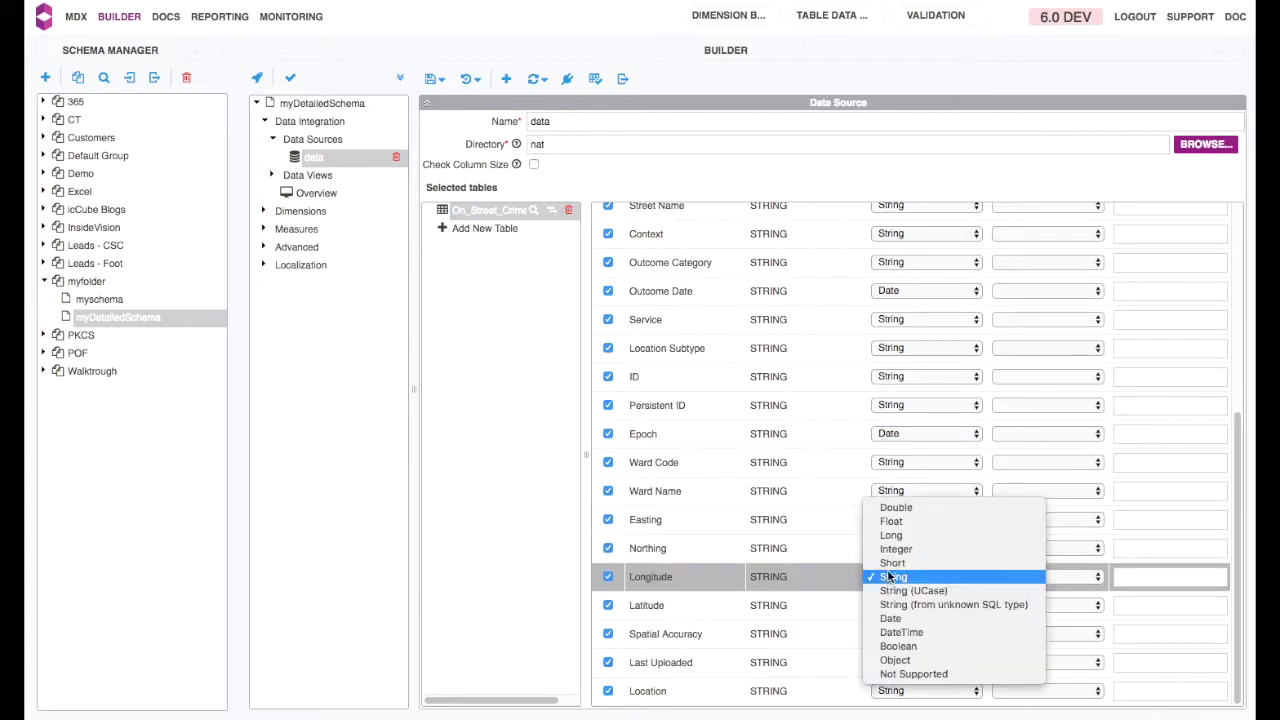
click(897, 536)
click(894, 605)
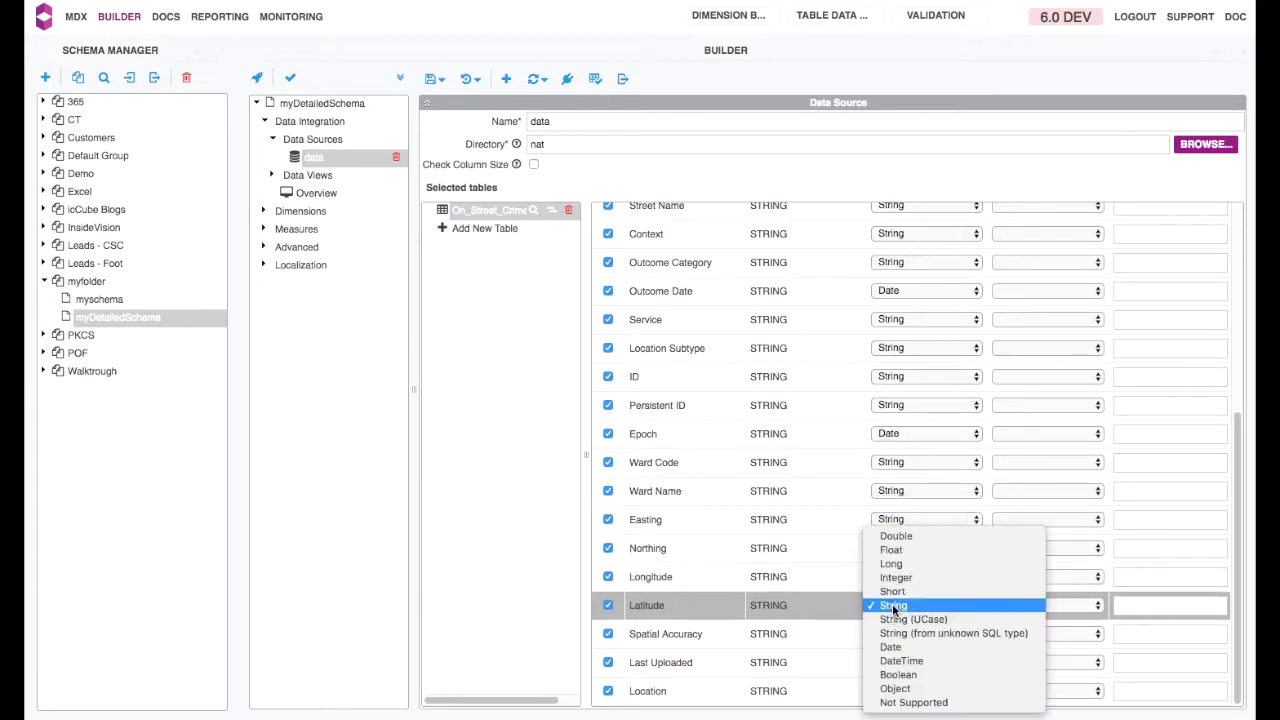
click(897, 536)
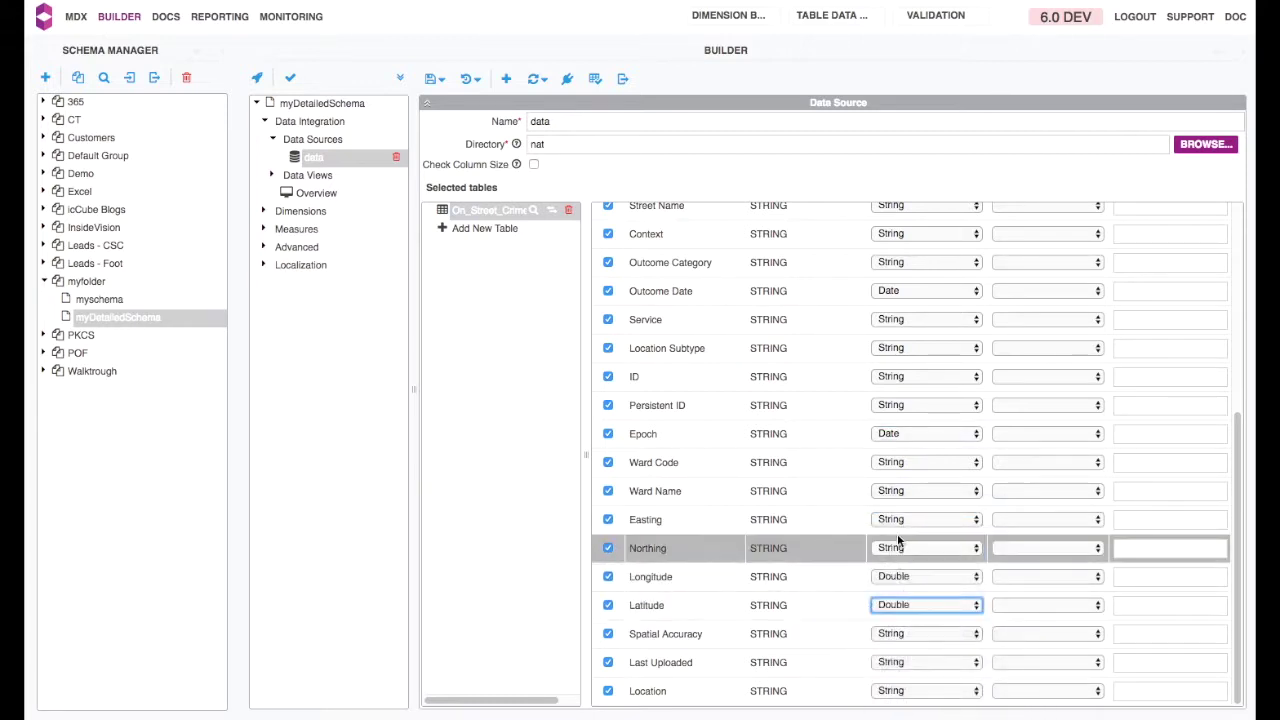
scroll(897, 545, up, 5)
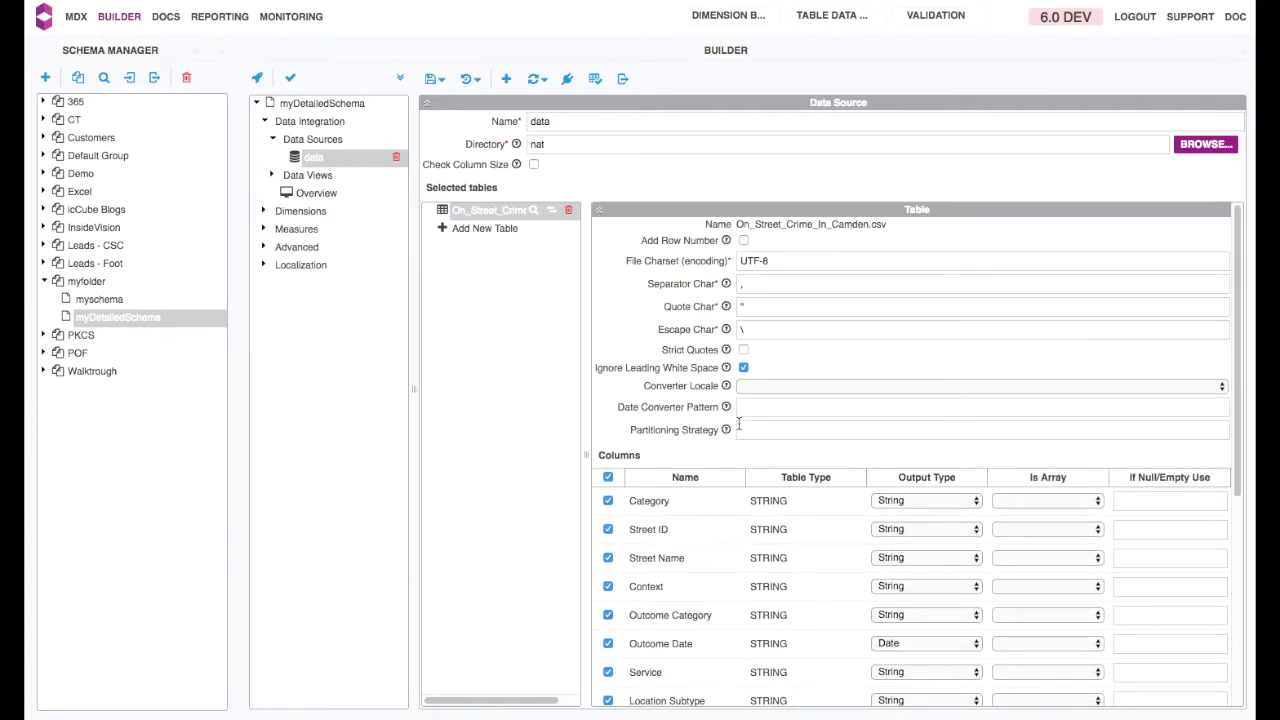
Enter dd/MM/yy as the Camden table's date converter pattern.
mouse_move(727, 410)
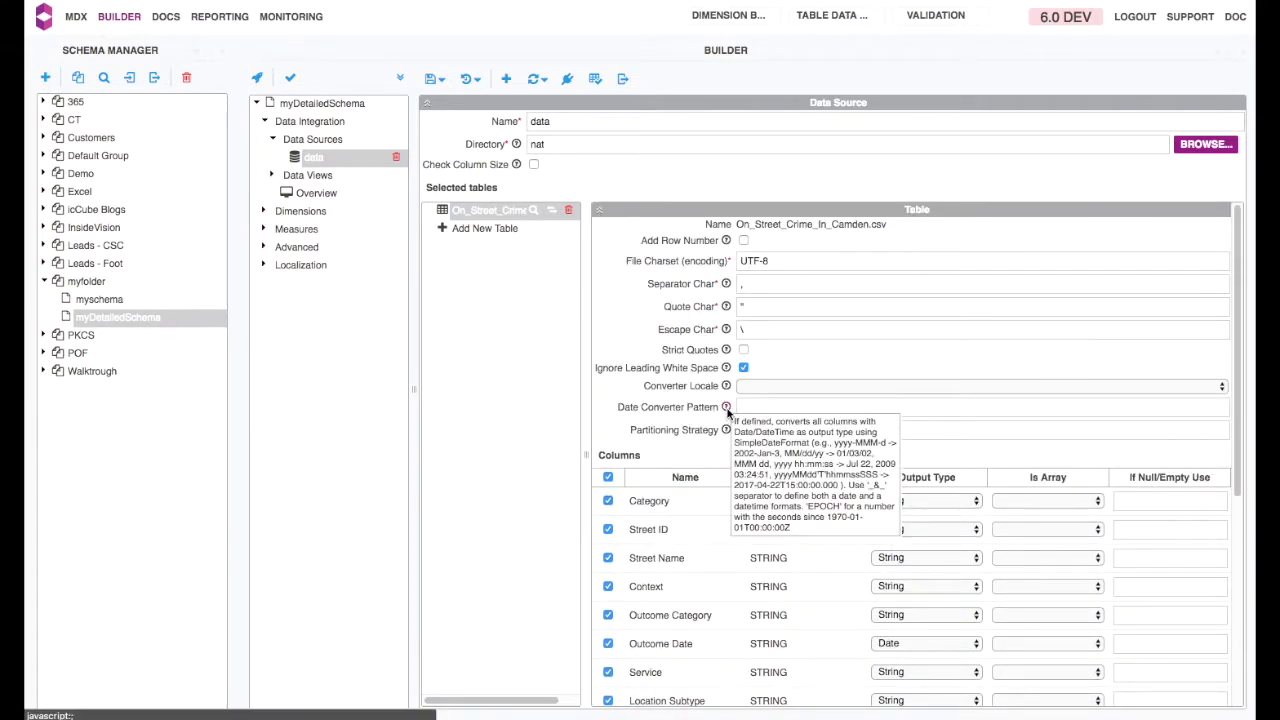
click(759, 410)
text(dd/MM/yy)
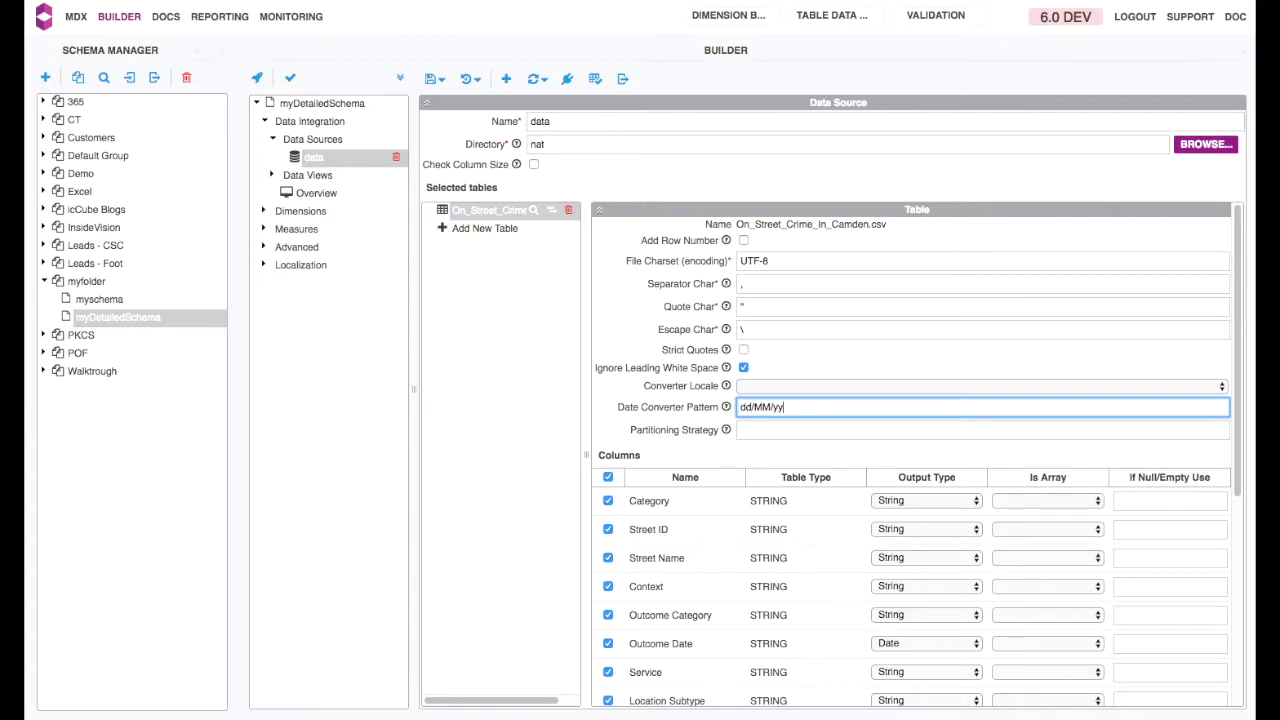
Save the schema and preview the Camden table's data rows.
click(434, 79)
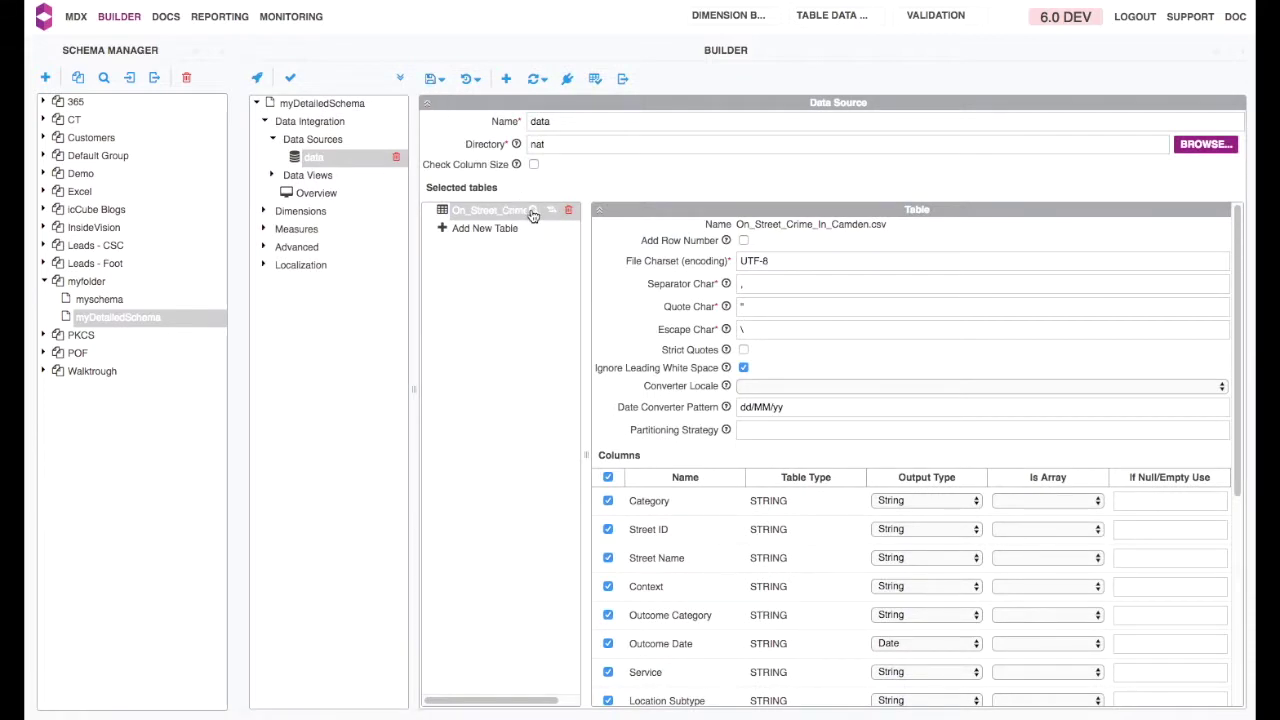
click(533, 213)
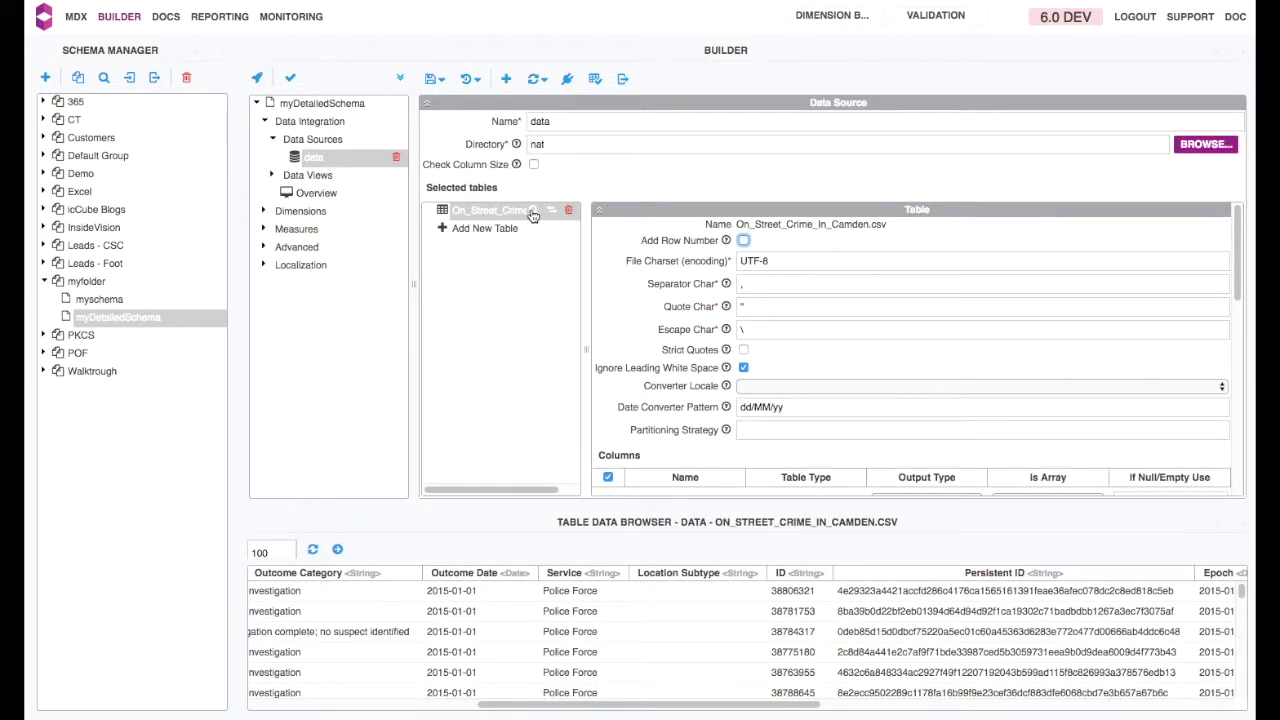
click(396, 212)
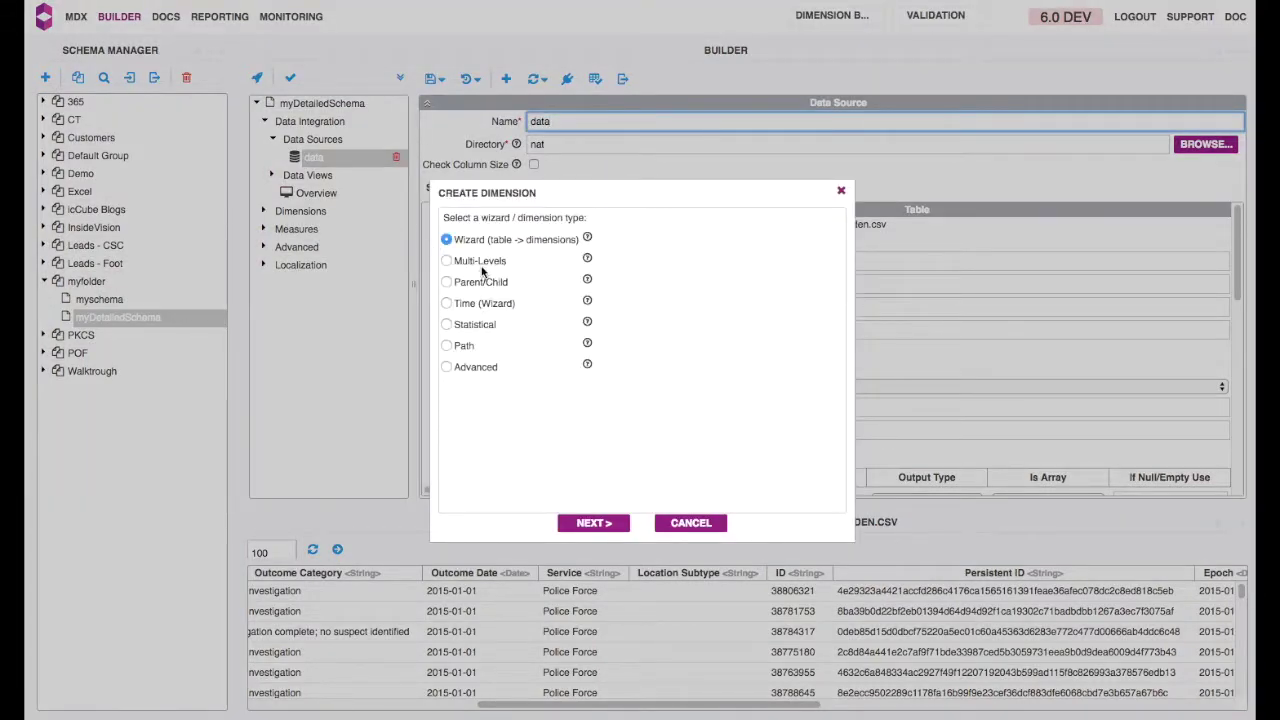
Create a multi-level dimension named Ward Name on the On_Street_Crime_In_Camden.csv table.
click(447, 261)
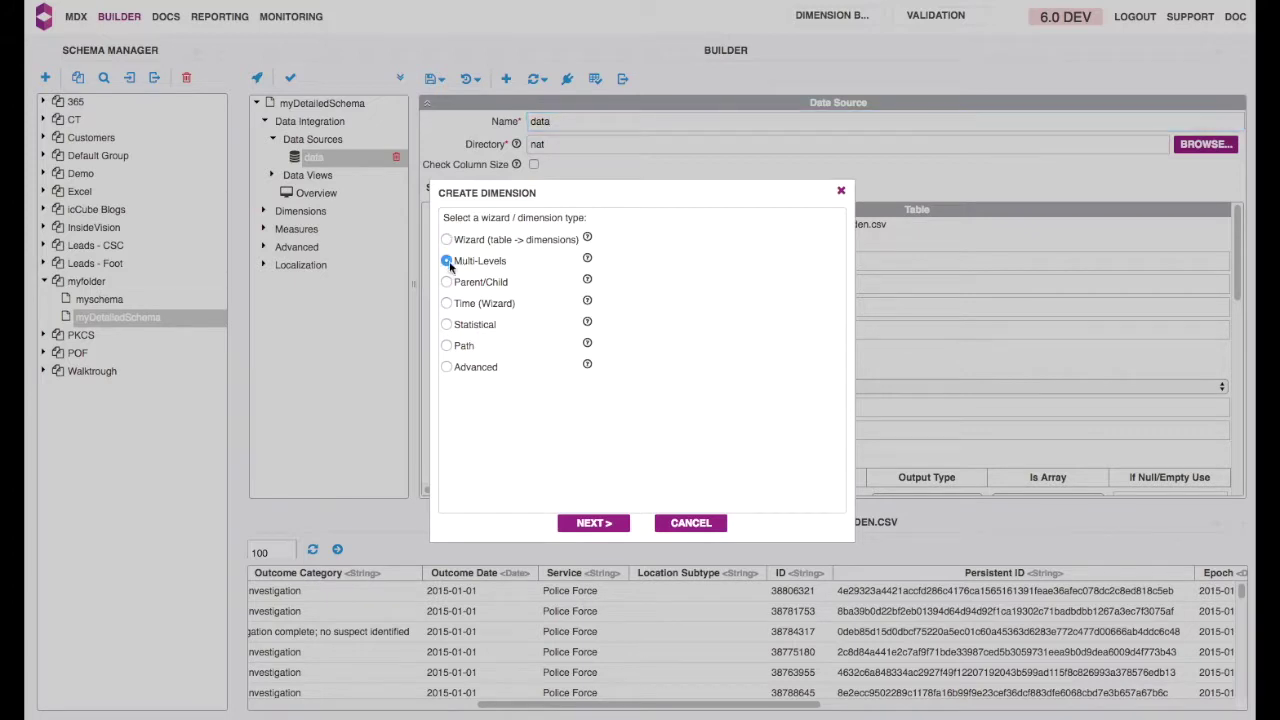
click(603, 523)
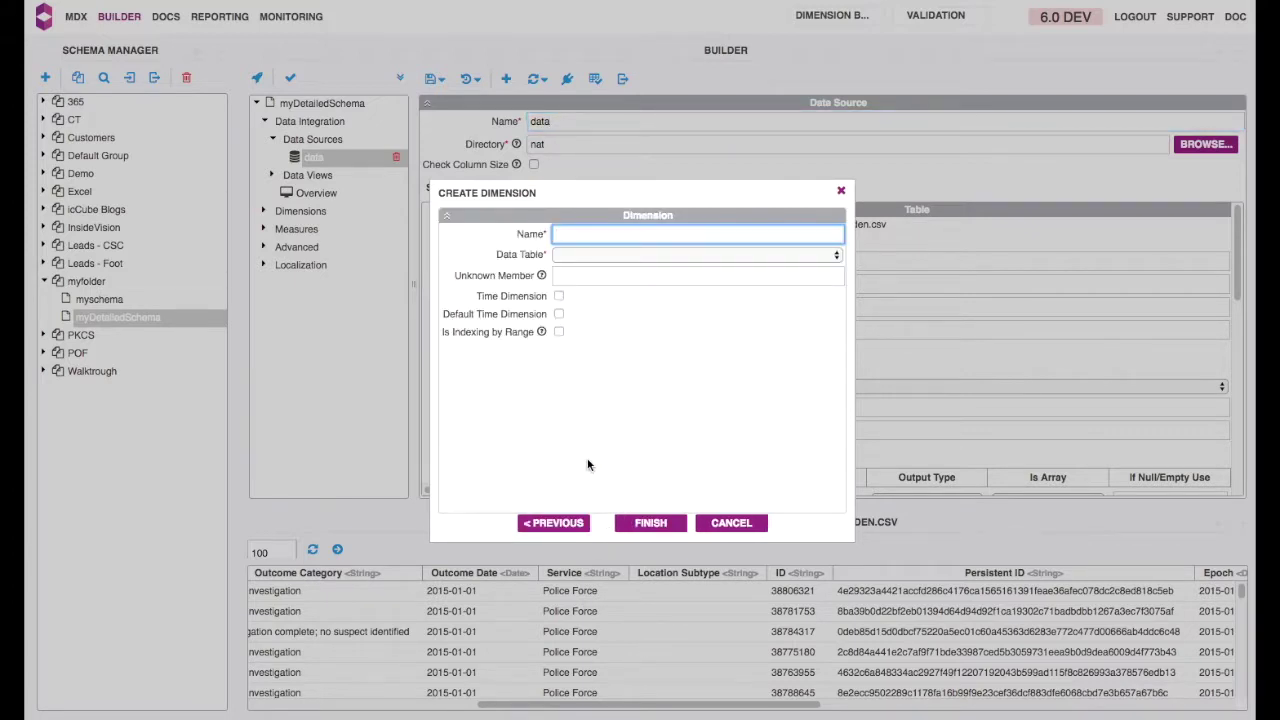
text(Ward Name)
key(Tab)
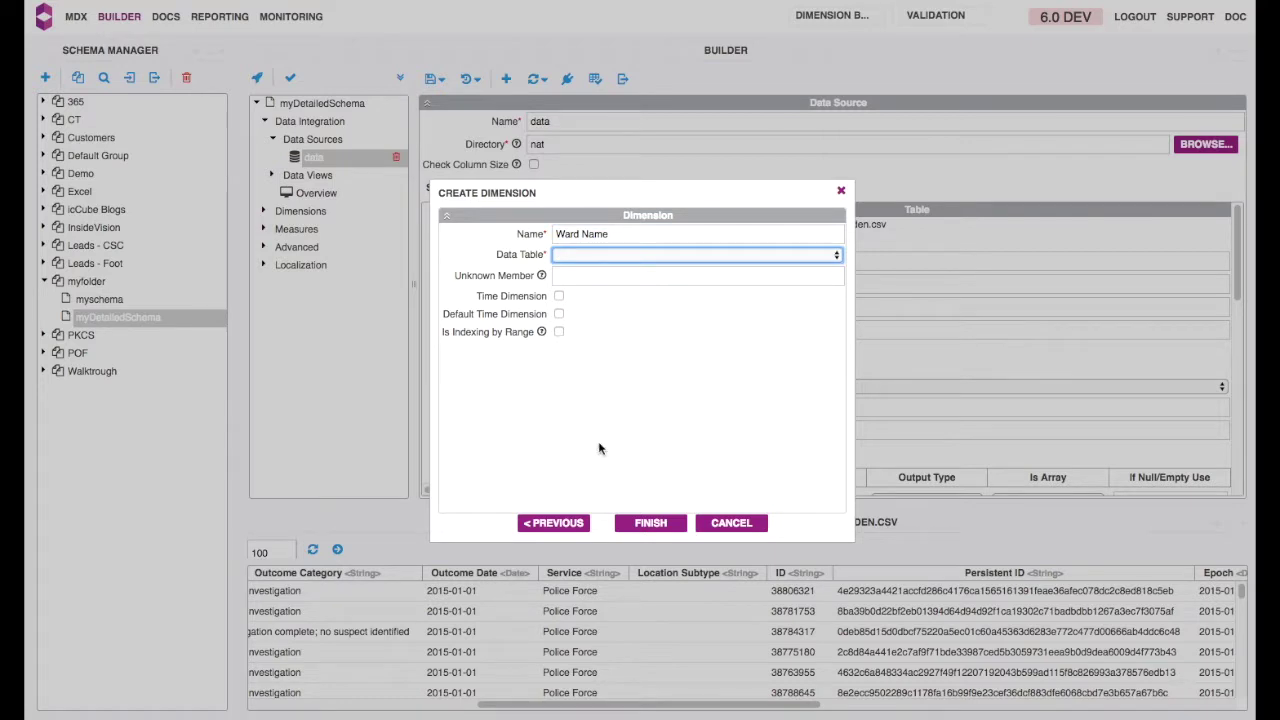
click(582, 258)
click(580, 258)
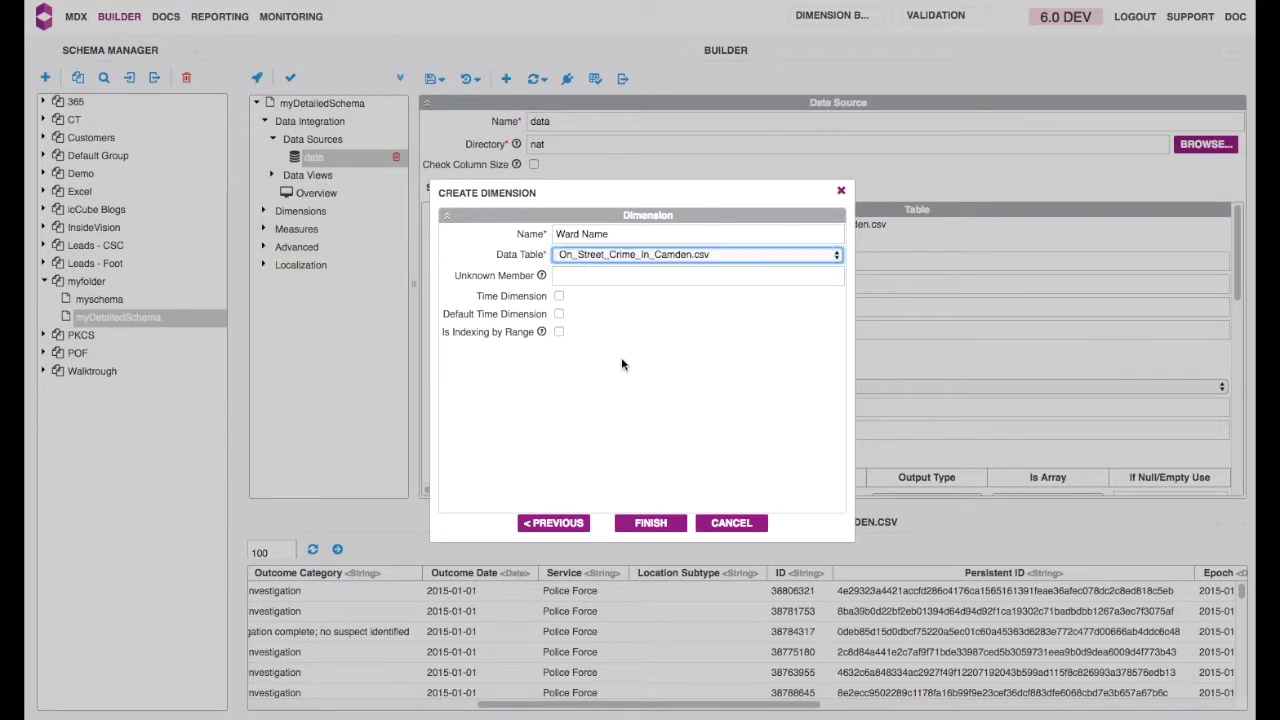
click(656, 523)
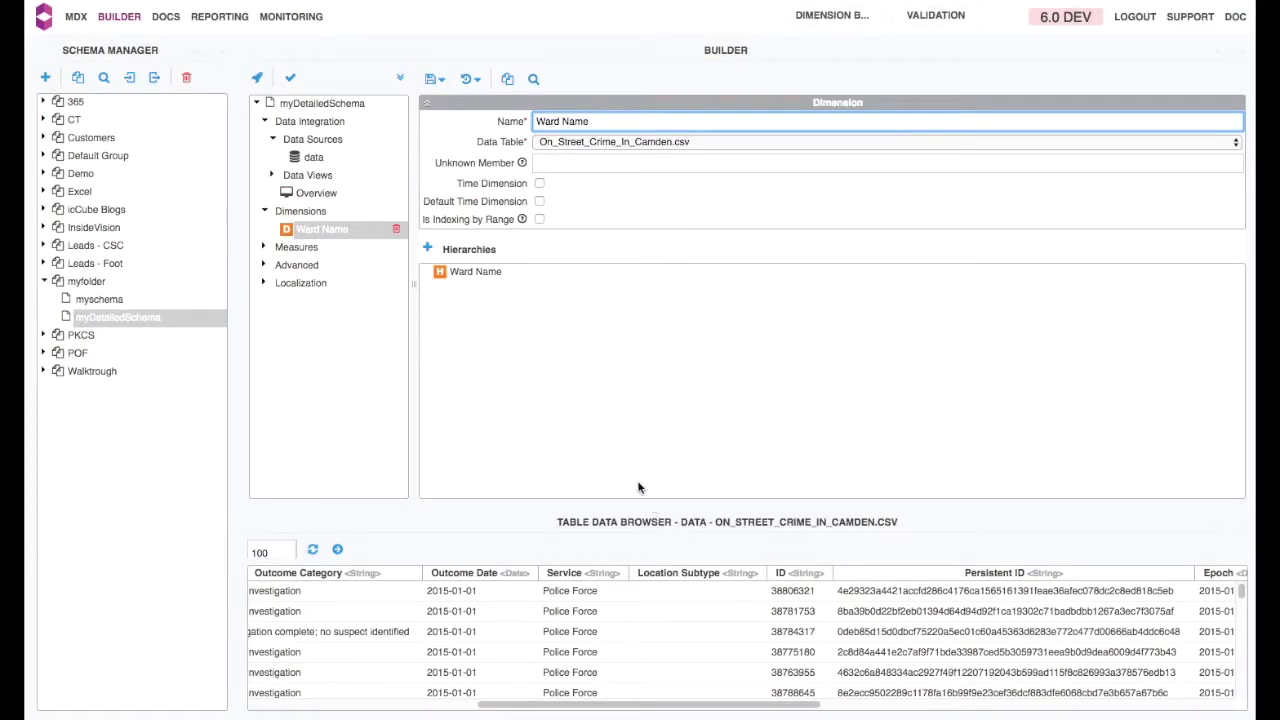
Add a Ward Name level using the Ward Name column as key and name, then save.
click(483, 270)
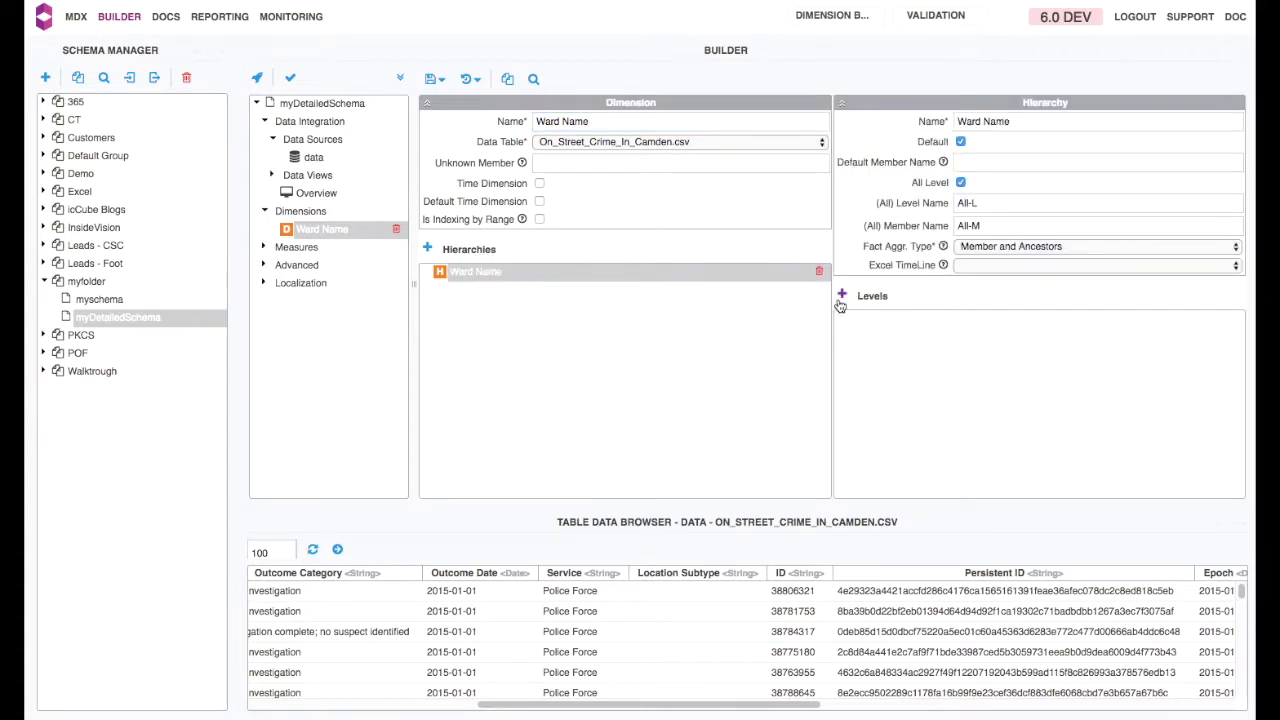
click(841, 296)
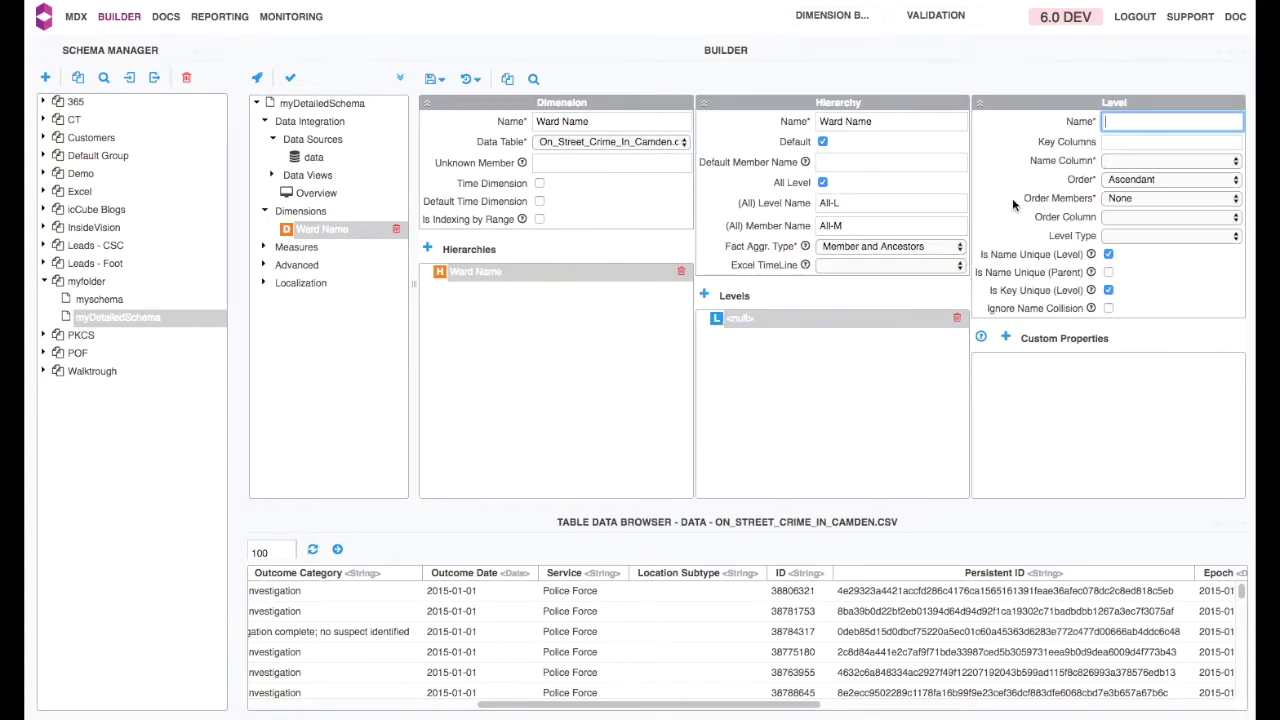
text(Ward Name)
key(Tab)
click(1167, 141)
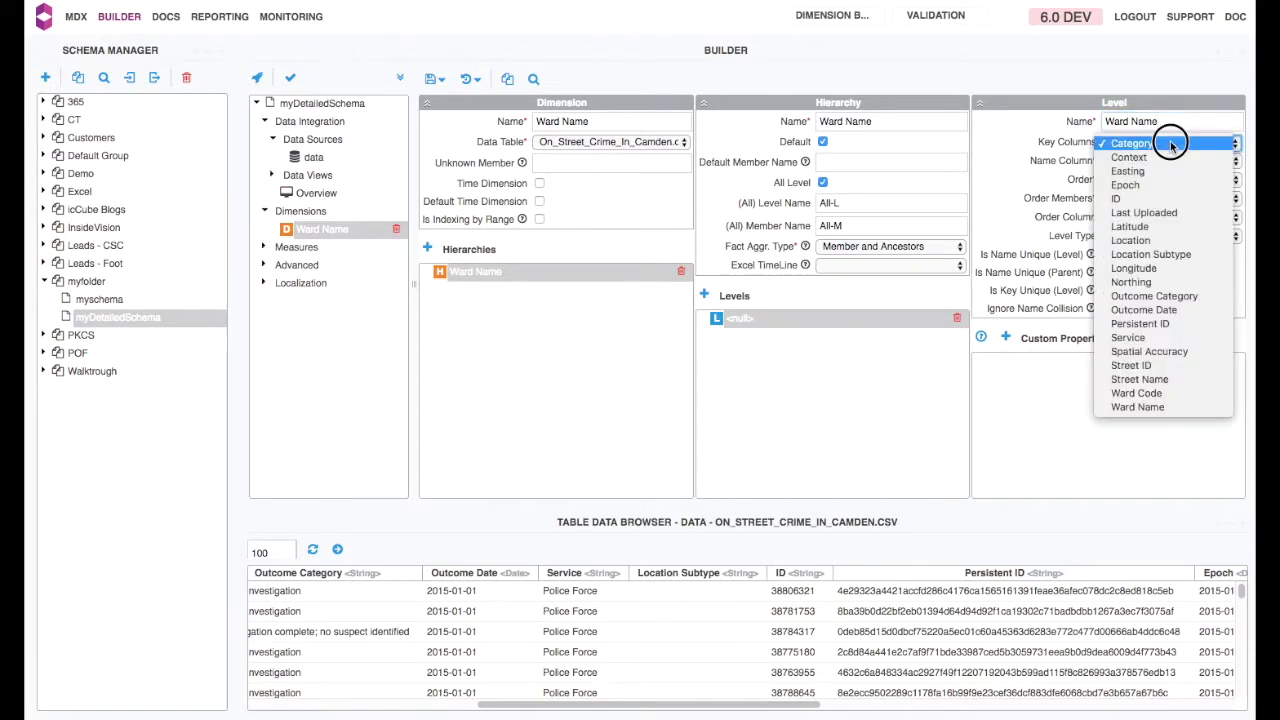
click(1151, 409)
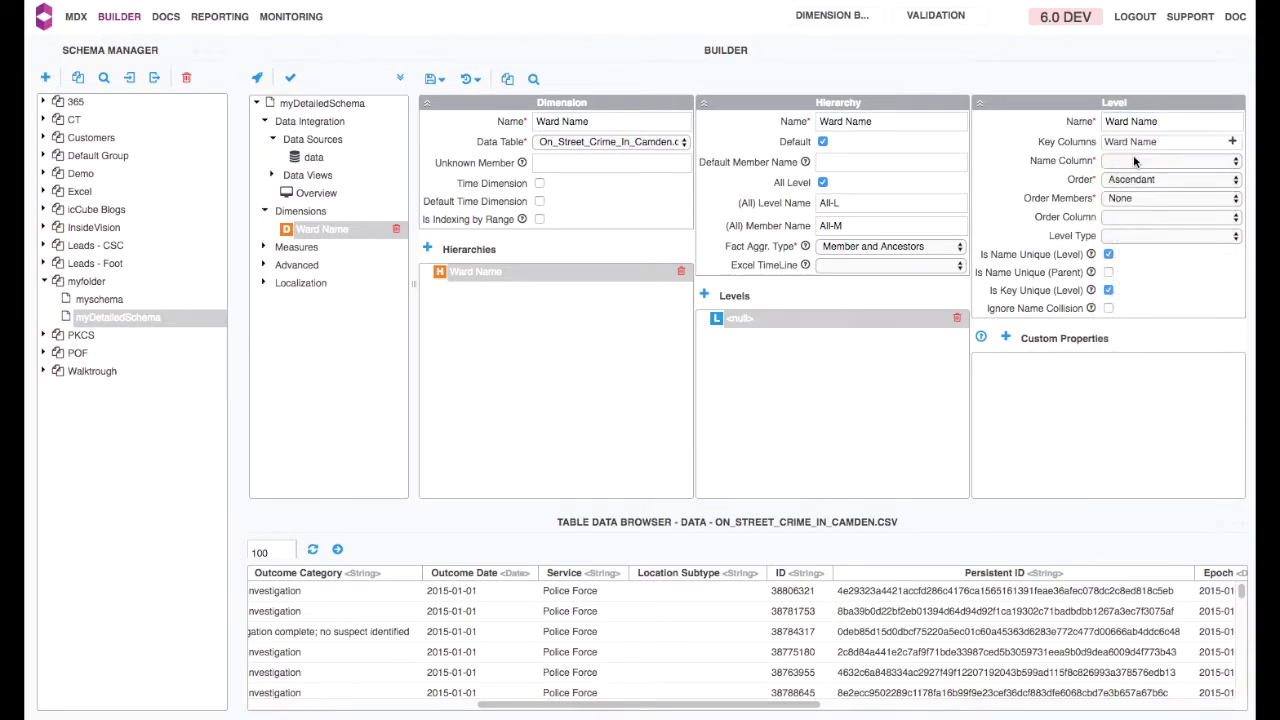
click(1133, 161)
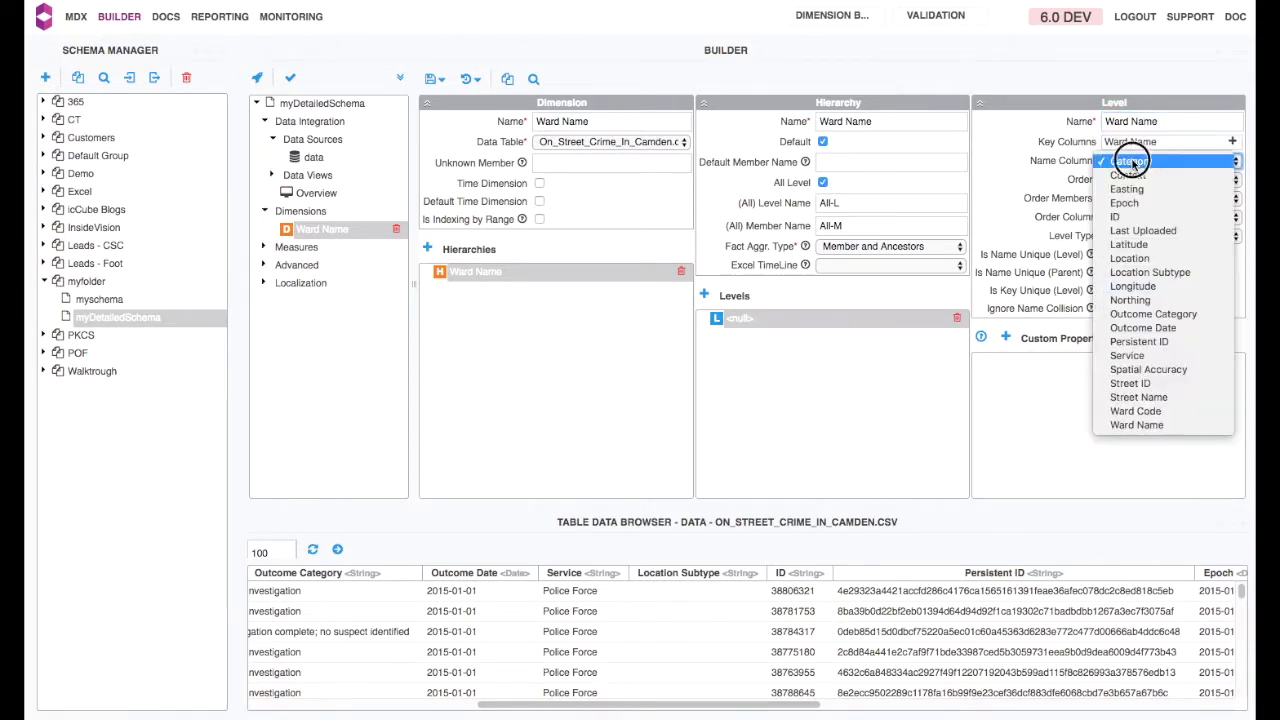
click(1143, 425)
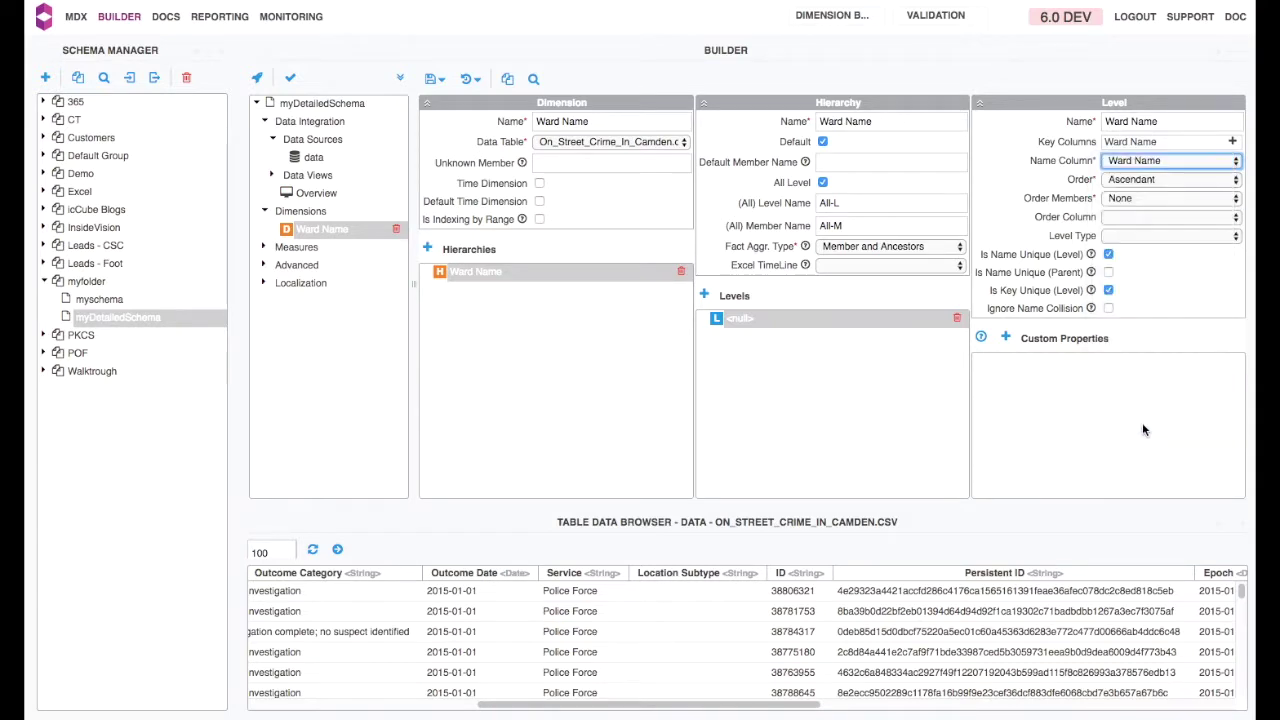
click(431, 80)
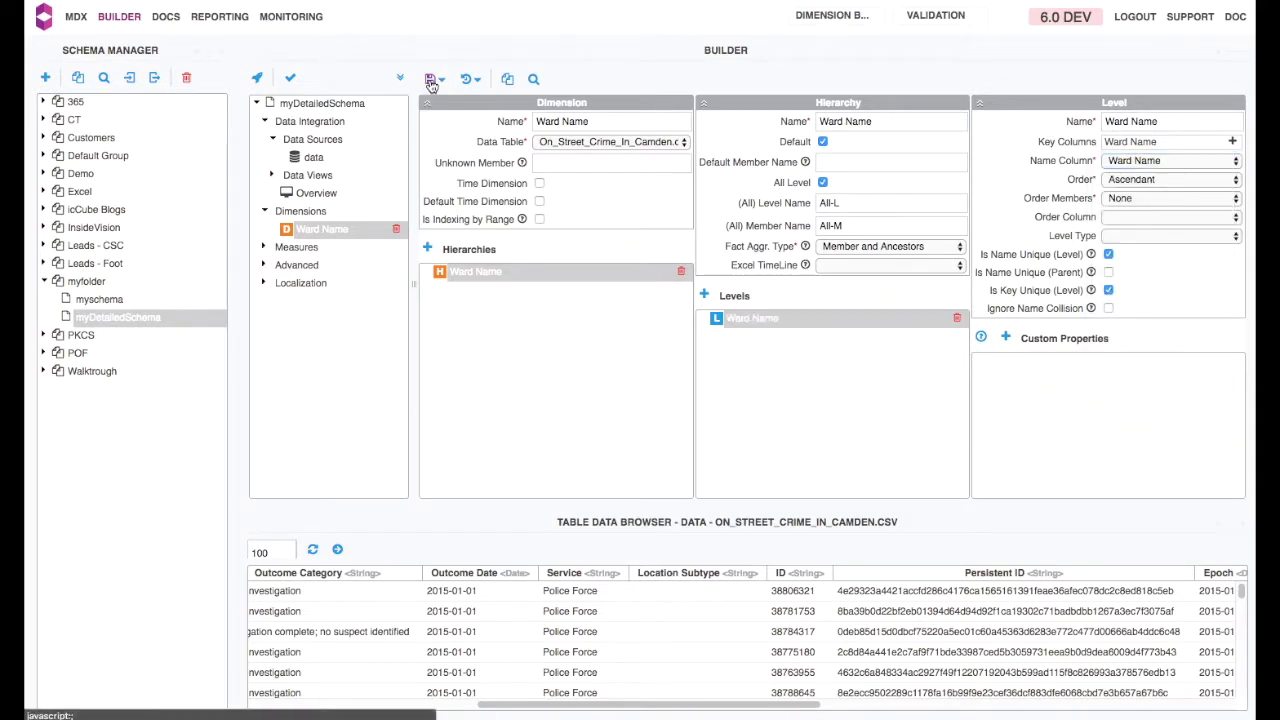
Browse the Ward Name dimension's ward members, then hide the browser and table preview panels.
click(534, 82)
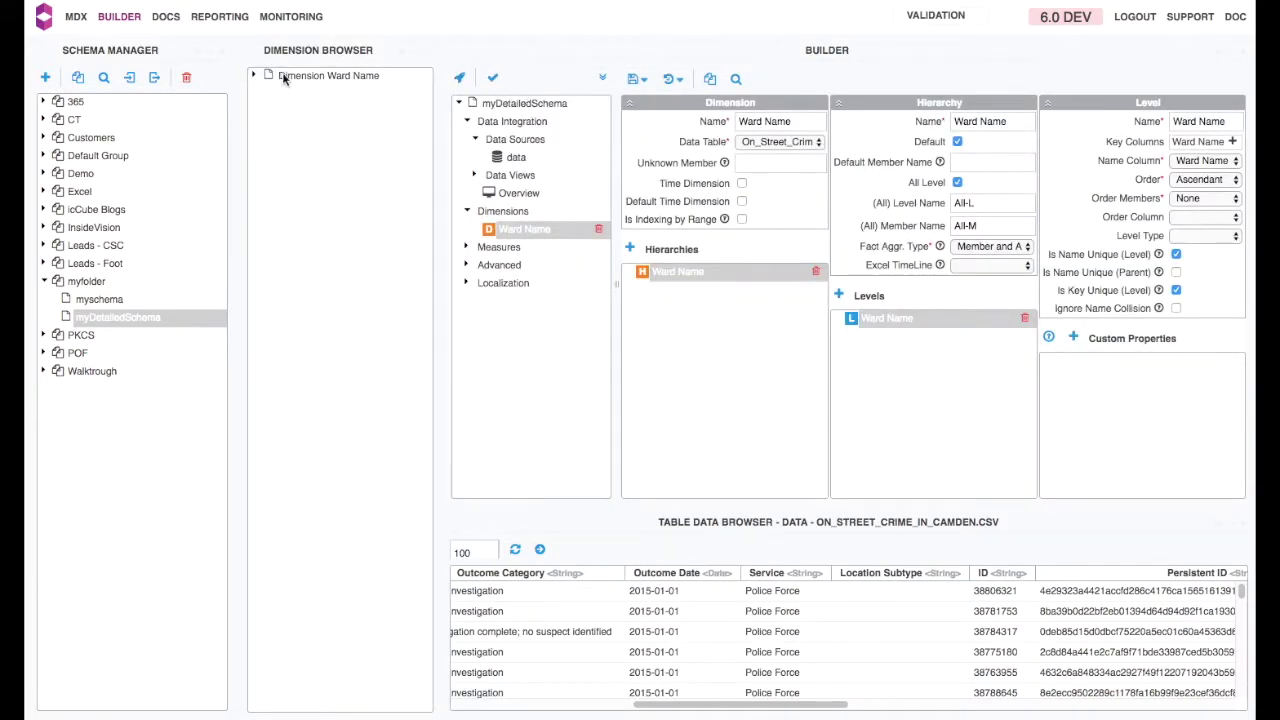
click(262, 94)
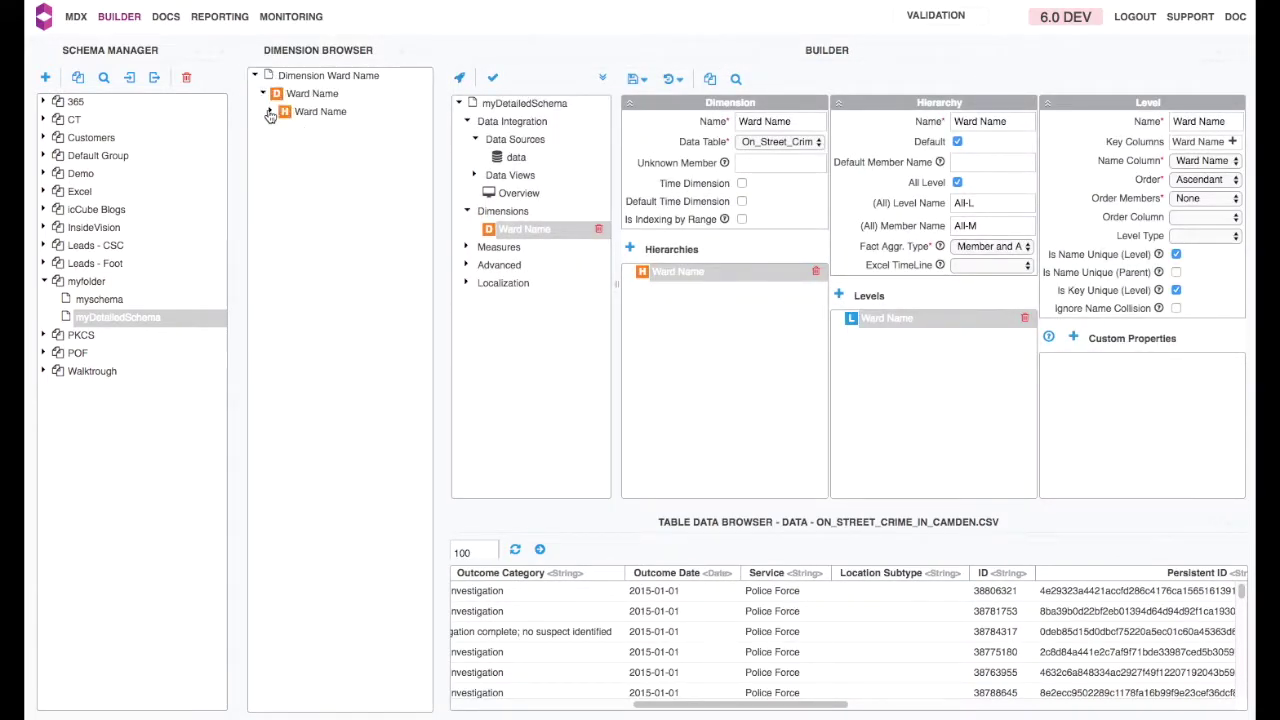
click(271, 111)
click(278, 147)
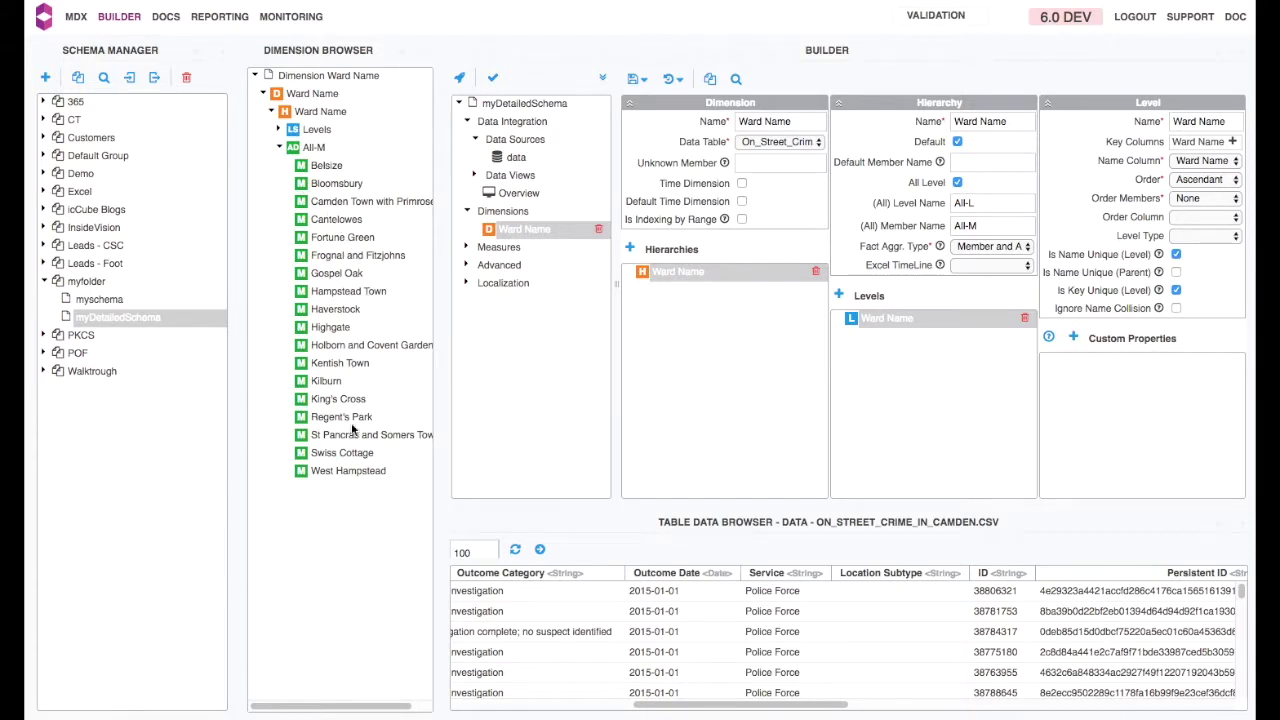
click(413, 55)
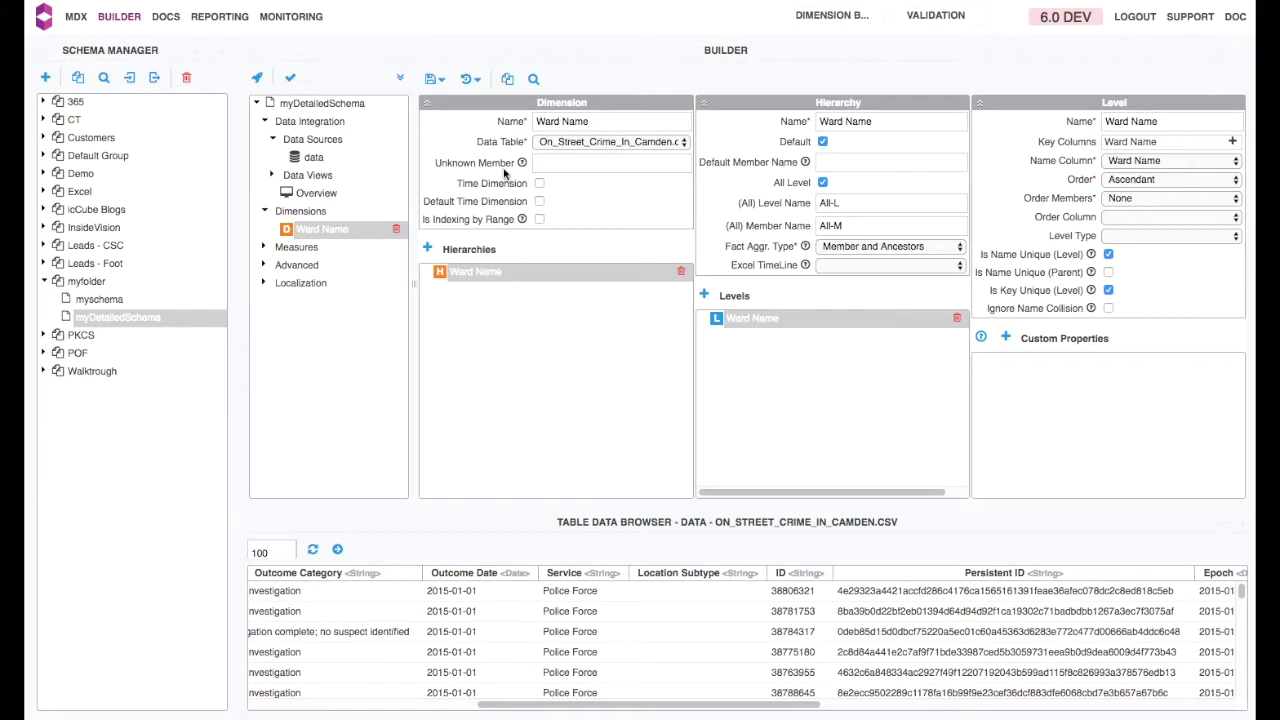
click(1230, 525)
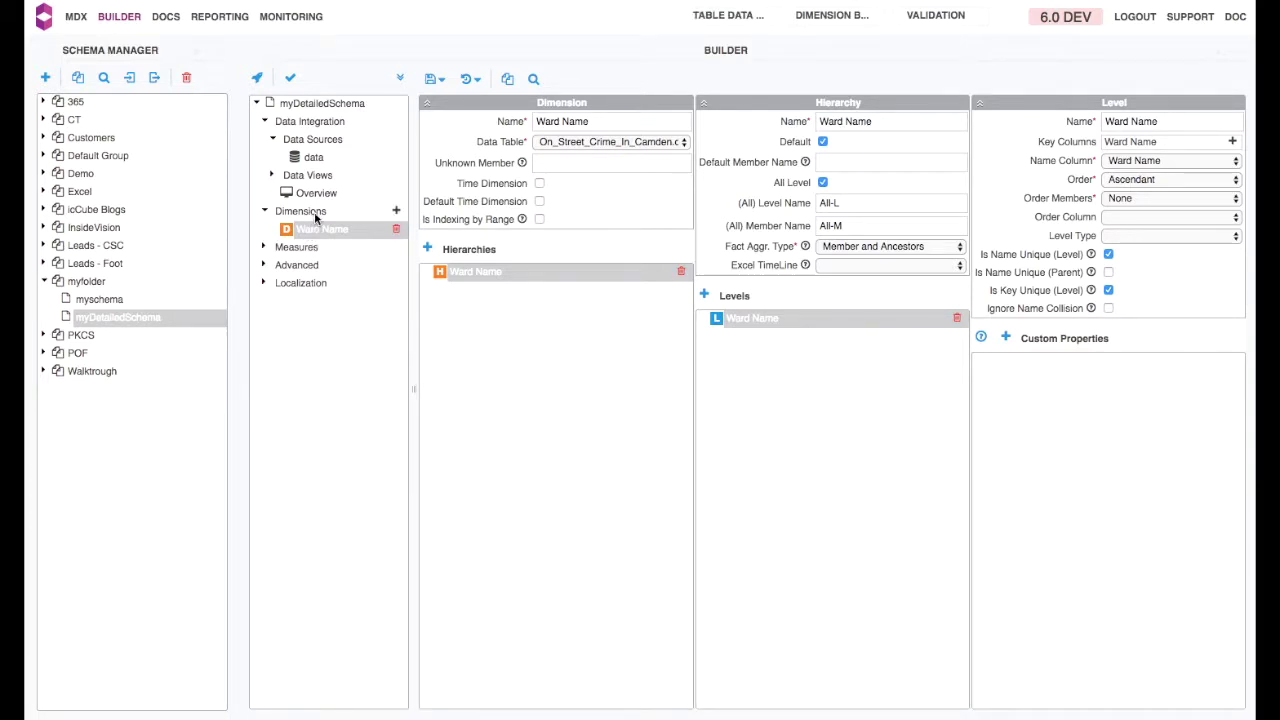
click(396, 212)
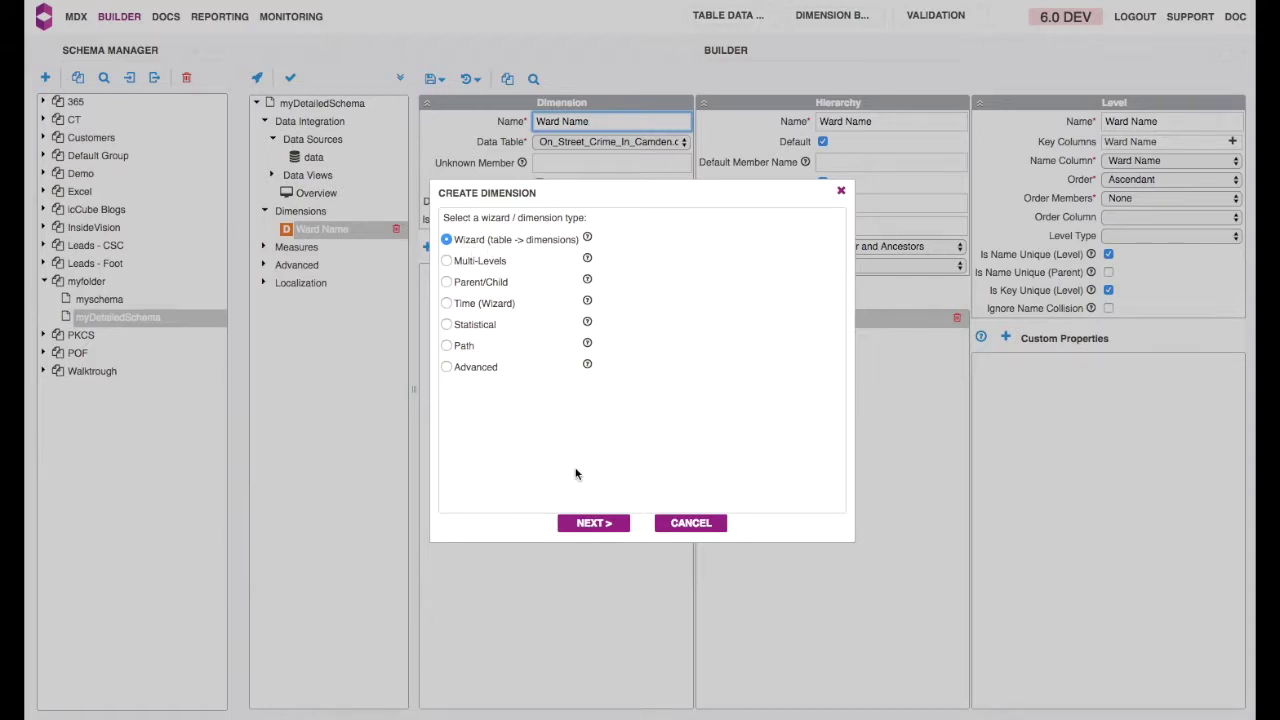
In the dimension wizard, pick the Camden CSV and select the Category, Service and Epoch columns.
click(596, 523)
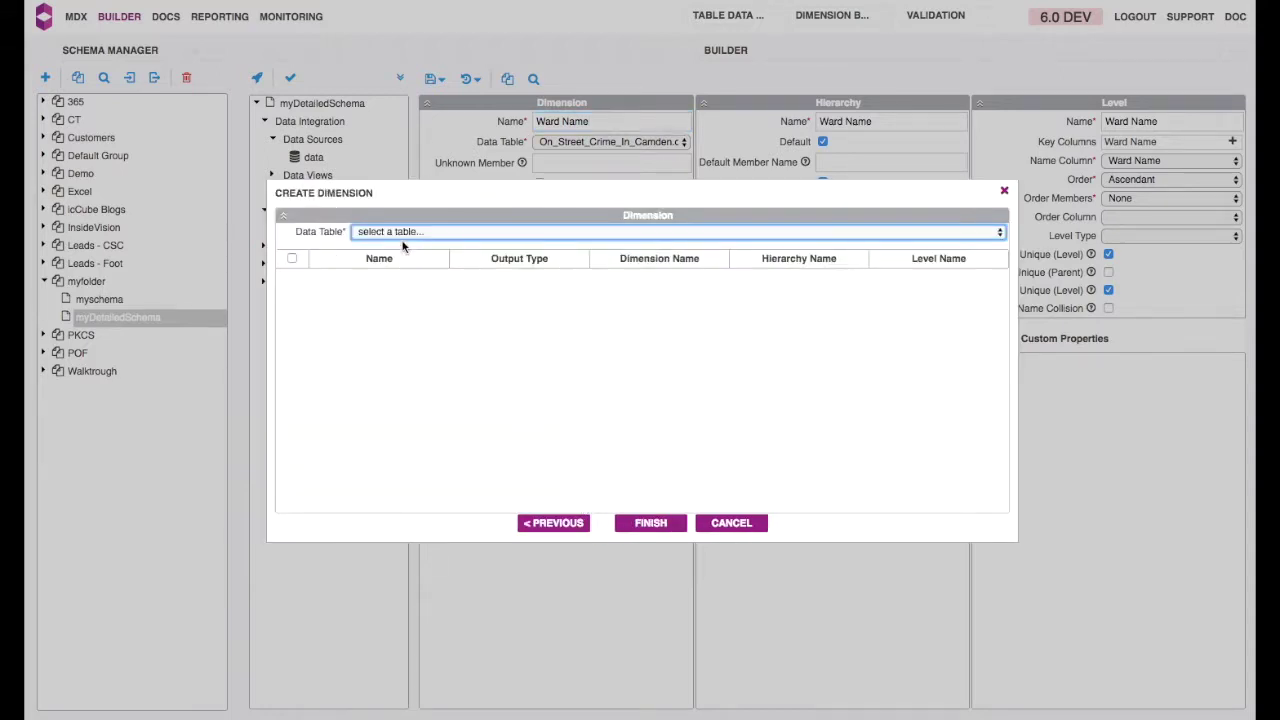
click(386, 230)
click(389, 244)
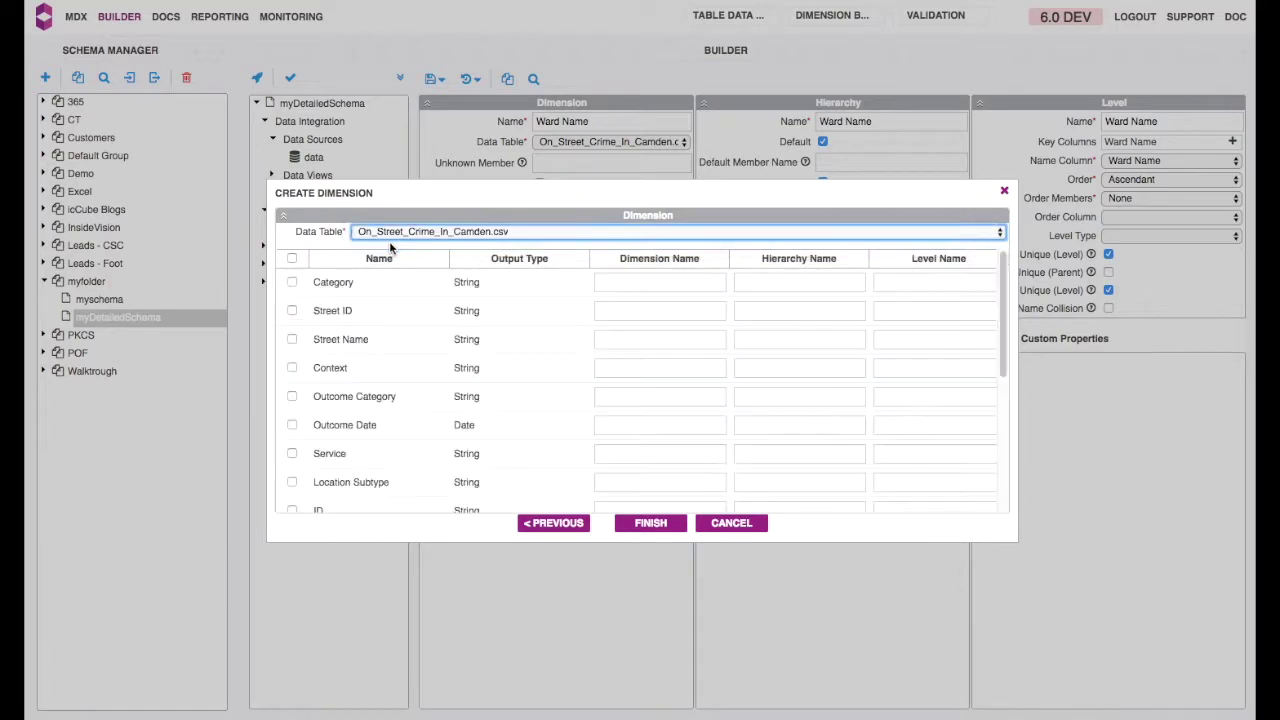
click(291, 283)
scroll(312, 365, down, 2)
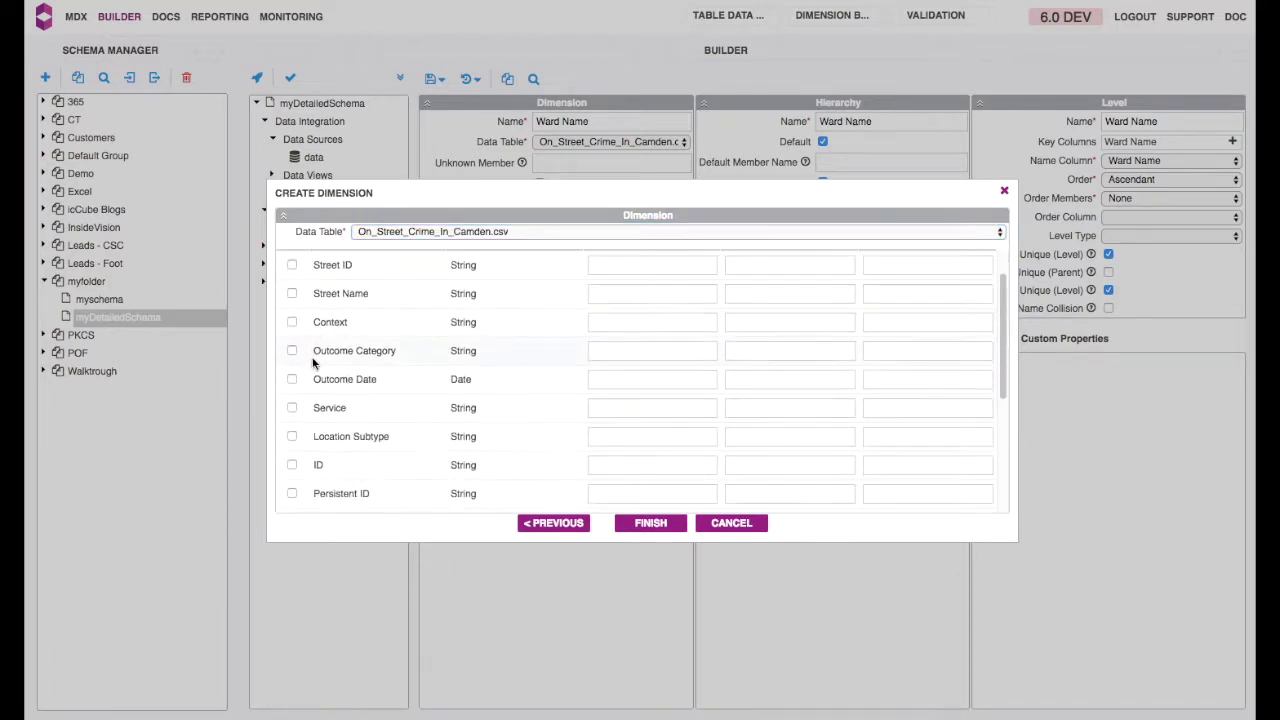
click(293, 407)
scroll(310, 396, down, 4)
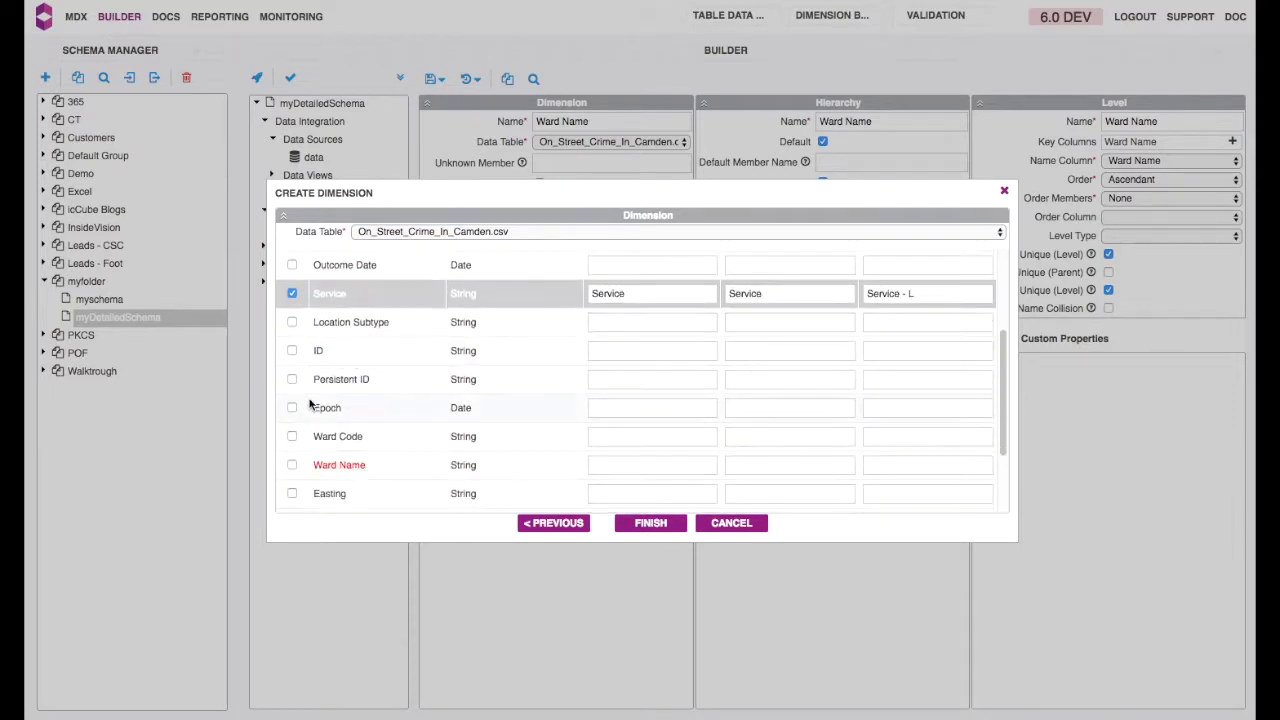
click(292, 408)
scroll(292, 402, down, 4)
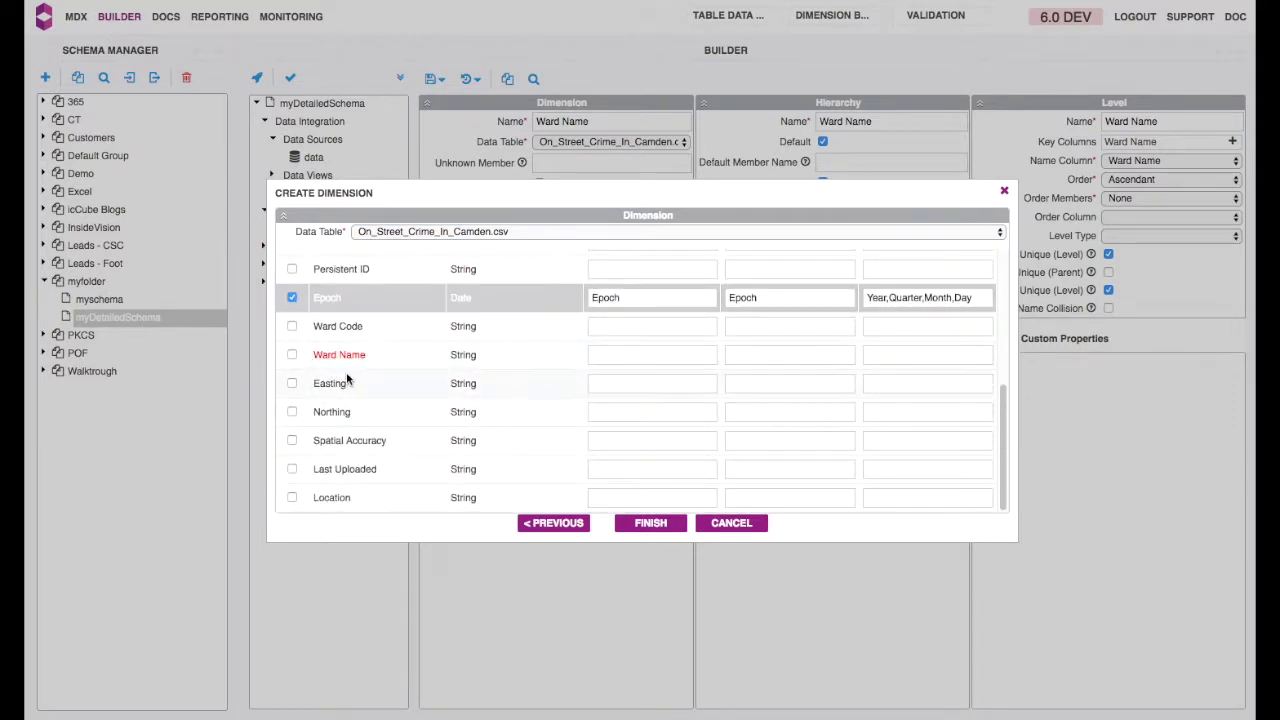
scroll(454, 372, up, 1)
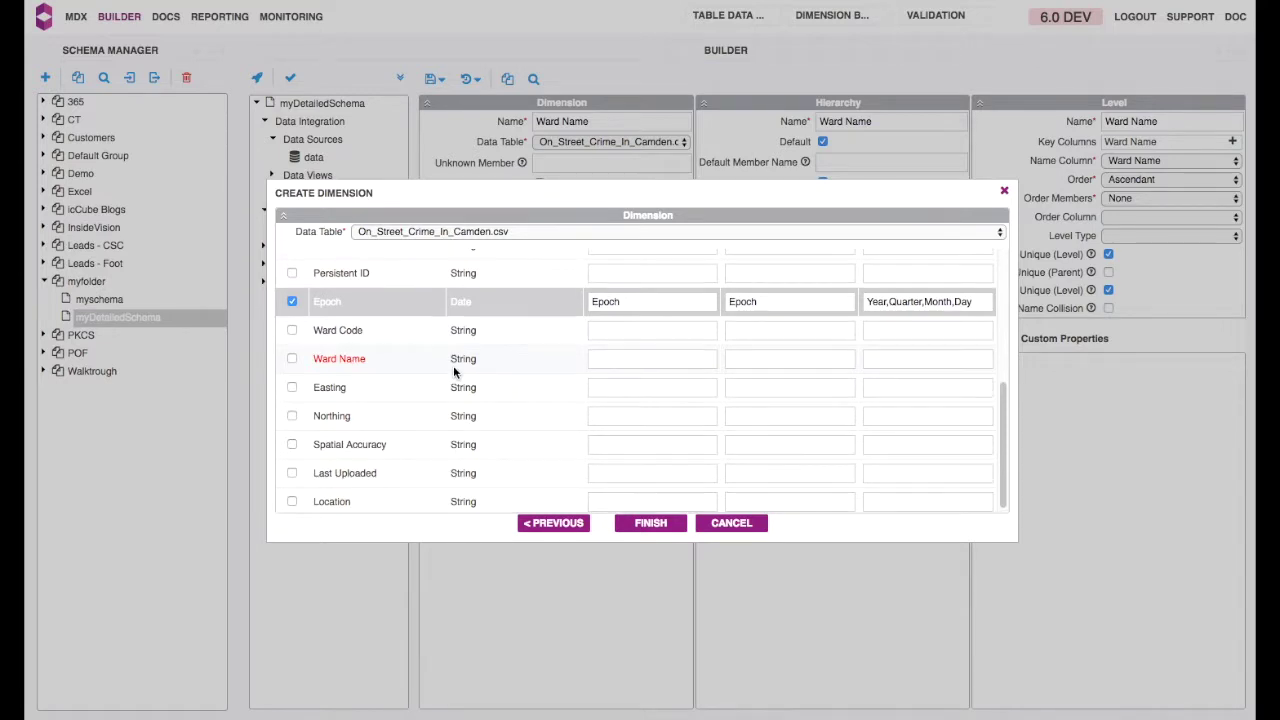
scroll(454, 372, up, 10)
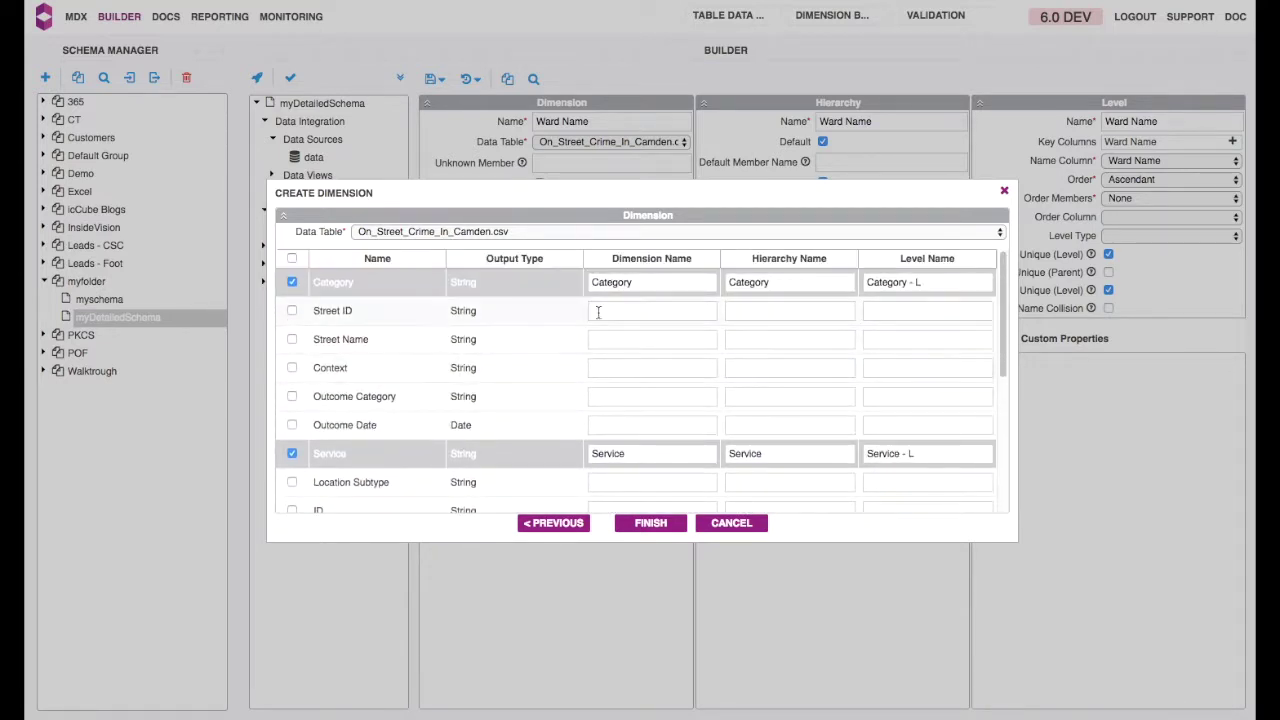
Rename the Category dimension, its hierarchy and level to Crime Type.
click(615, 282)
double_click(615, 282)
text(Crime Type)
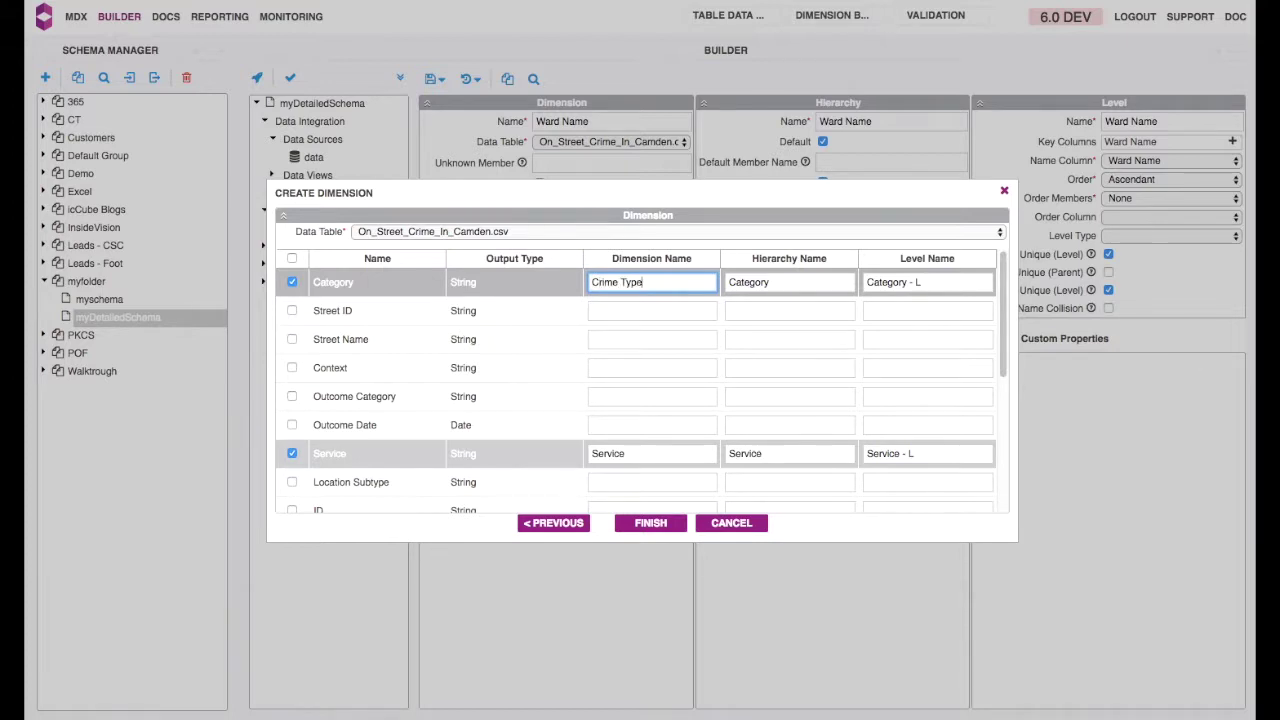
key(super+a)
key(super+c)
key(Tab)
key(super+v)
key(Tab)
key(super+v)
text(- L)
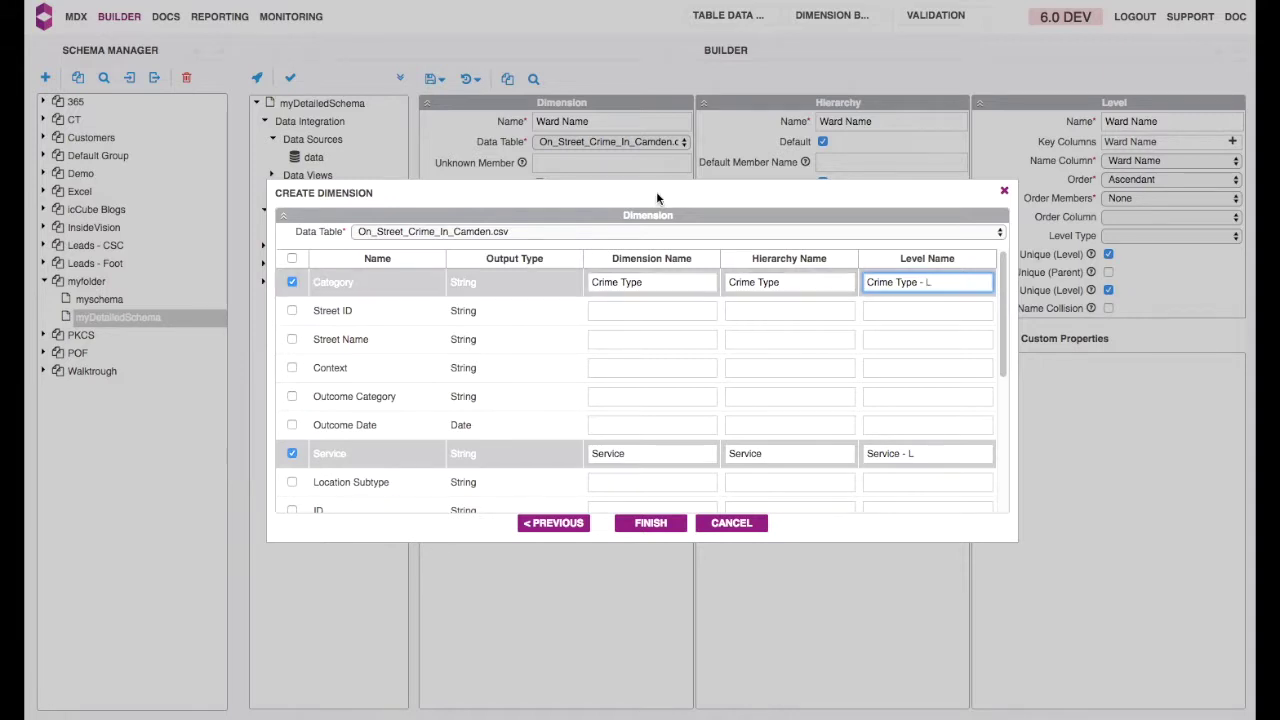
scroll(662, 376, down, 5)
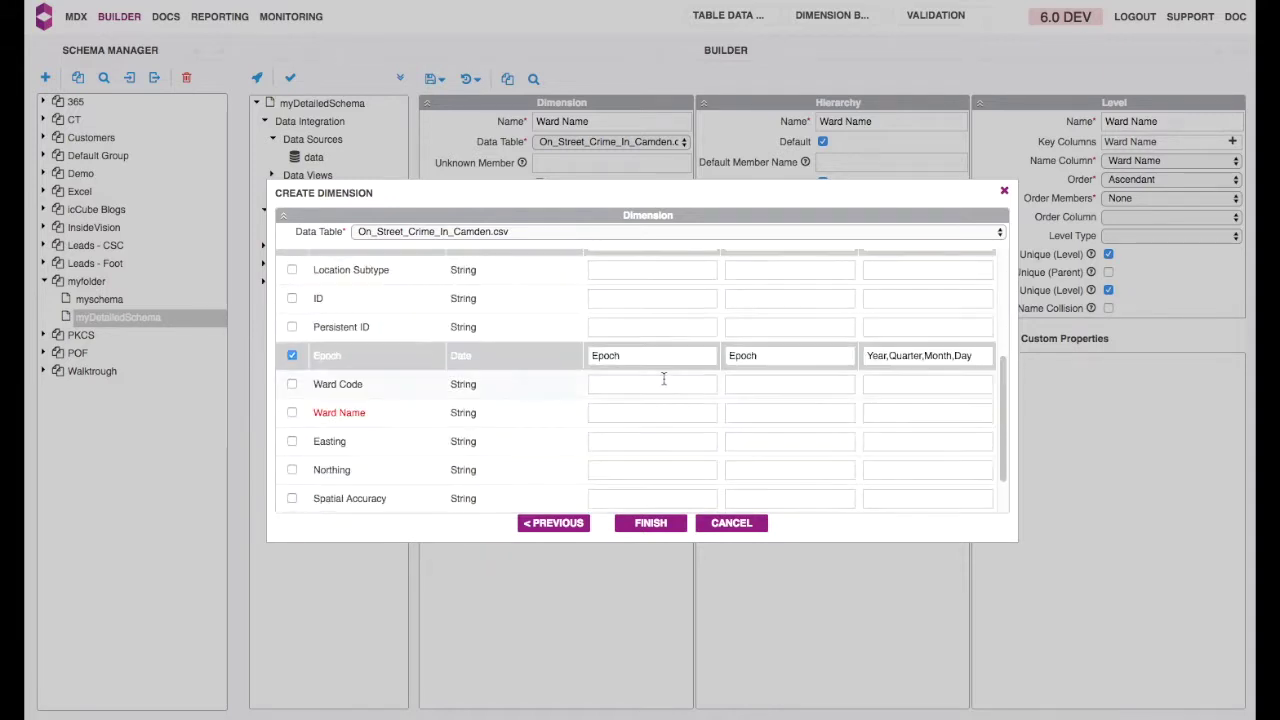
click(376, 348)
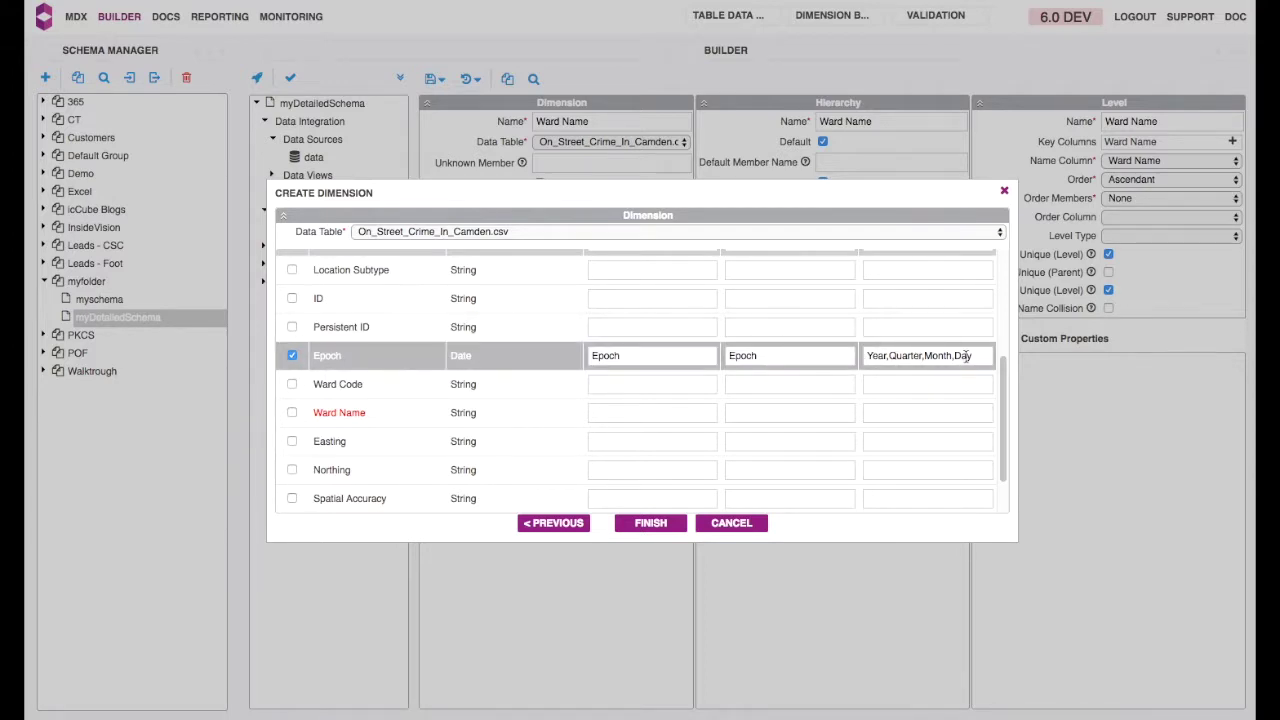
Set Epoch's levels to Year,Quarter,Month,Week,Day and create the dimensions.
click(957, 357)
text(Week)
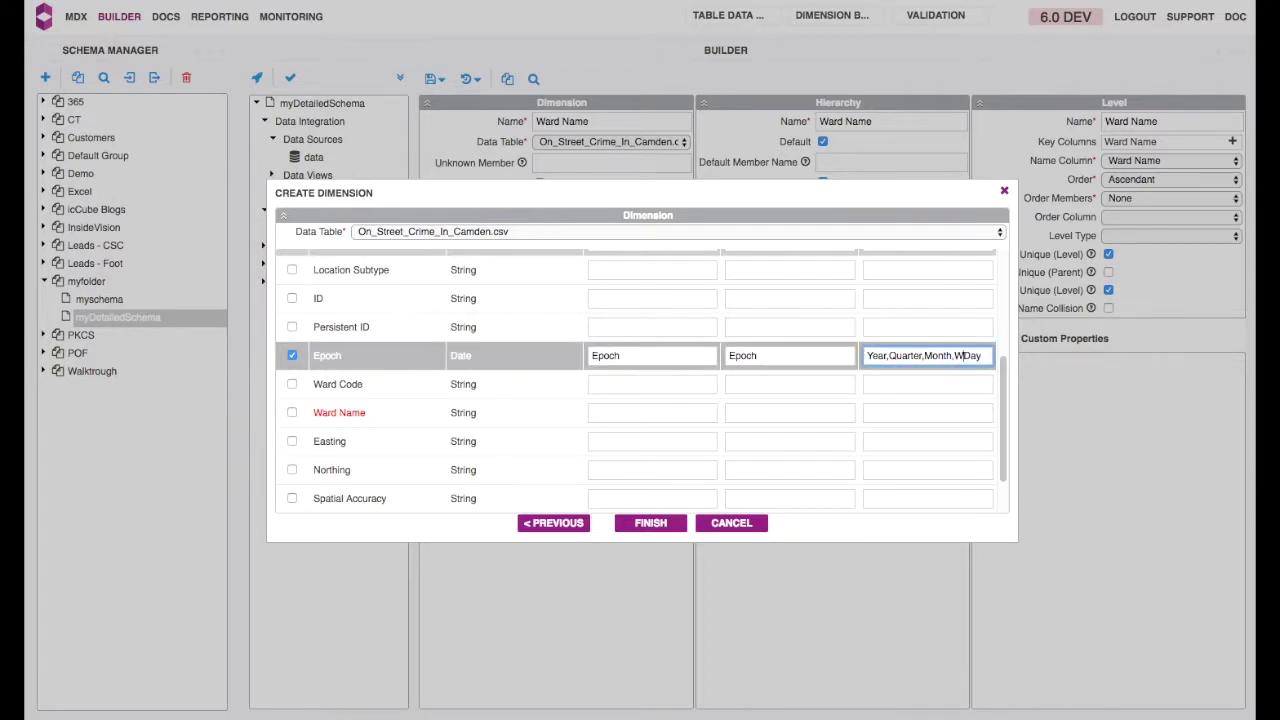
text(,)
key(Right)
key(Right)
key(Right)
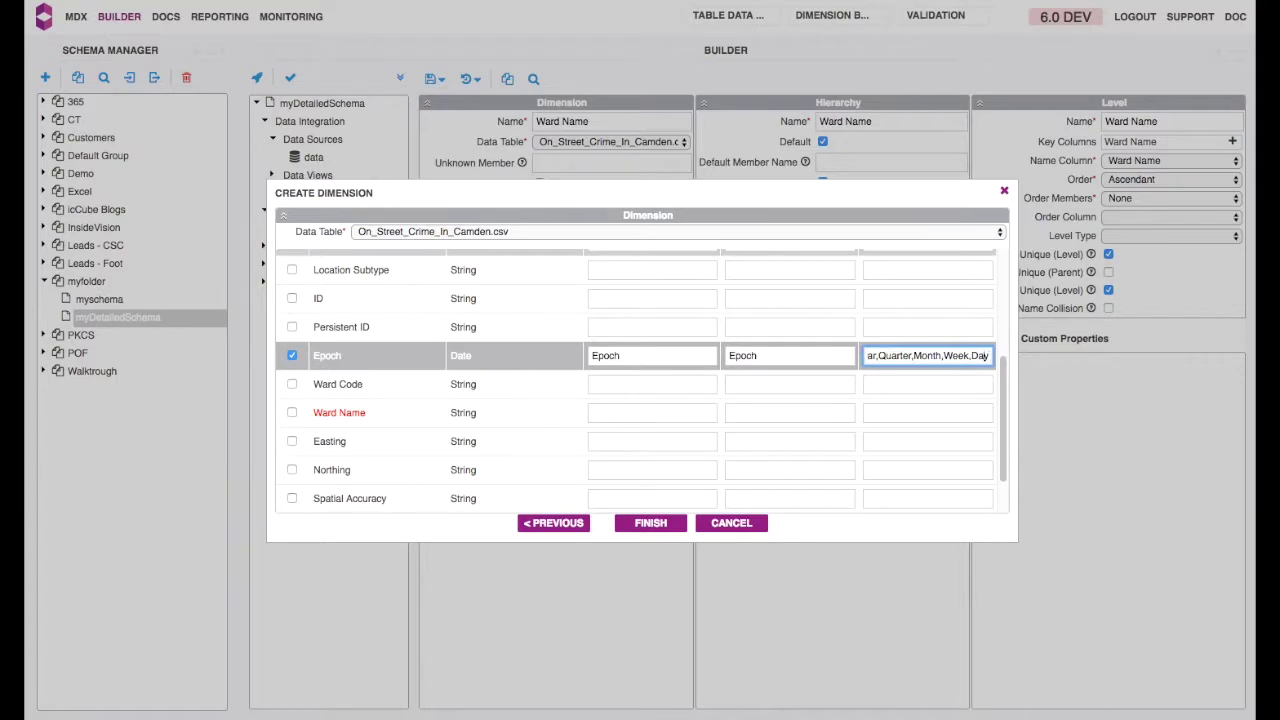
click(676, 525)
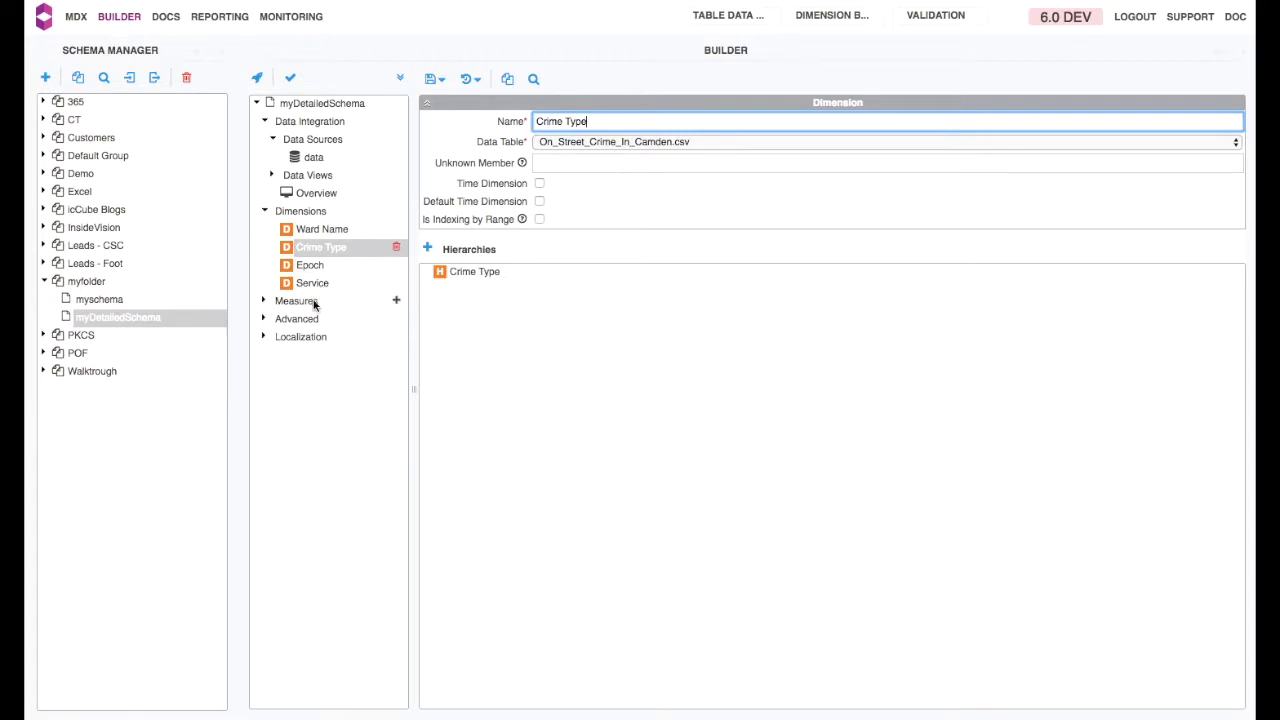
Create a plain cube under Measures, keeping the default name Cube.
click(396, 300)
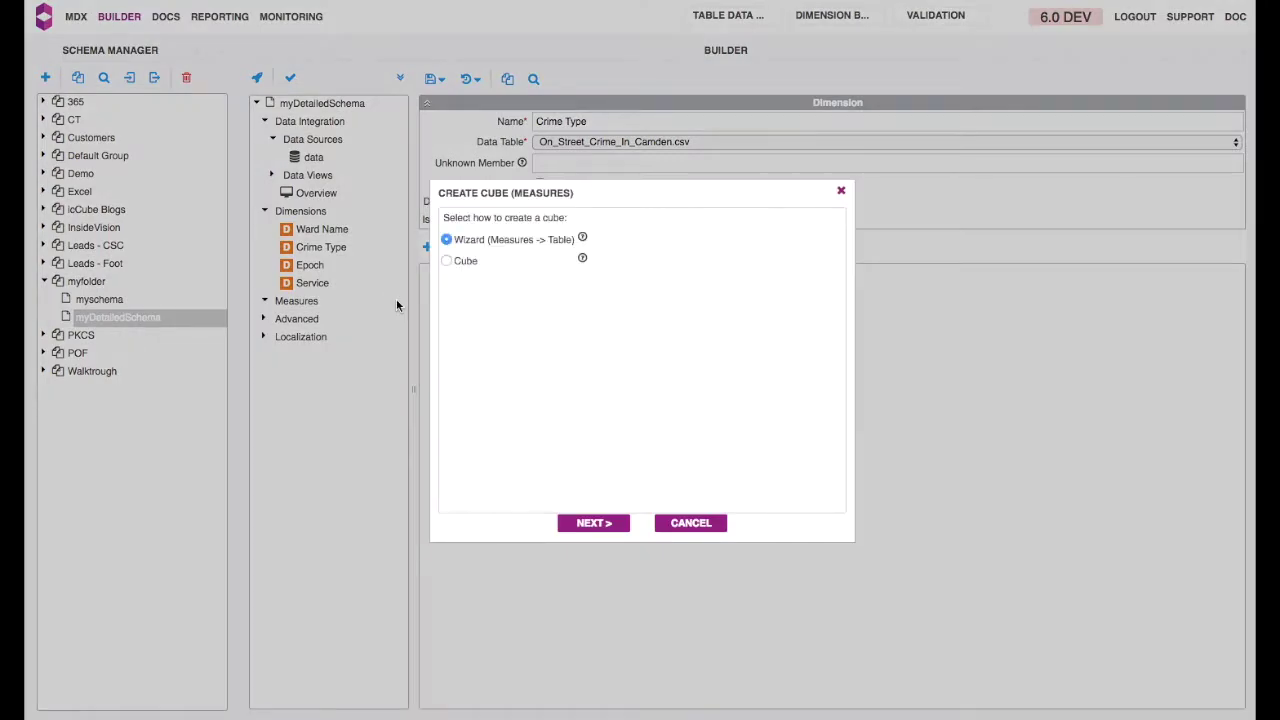
click(447, 261)
click(594, 522)
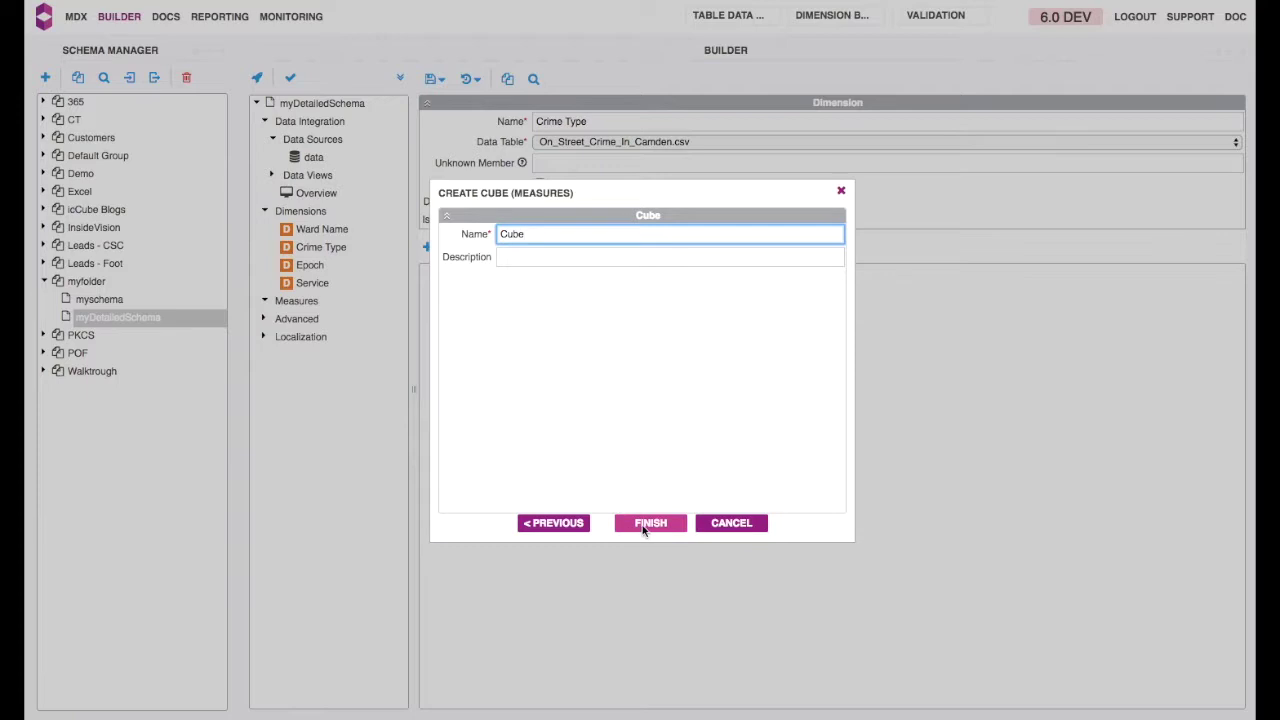
click(645, 527)
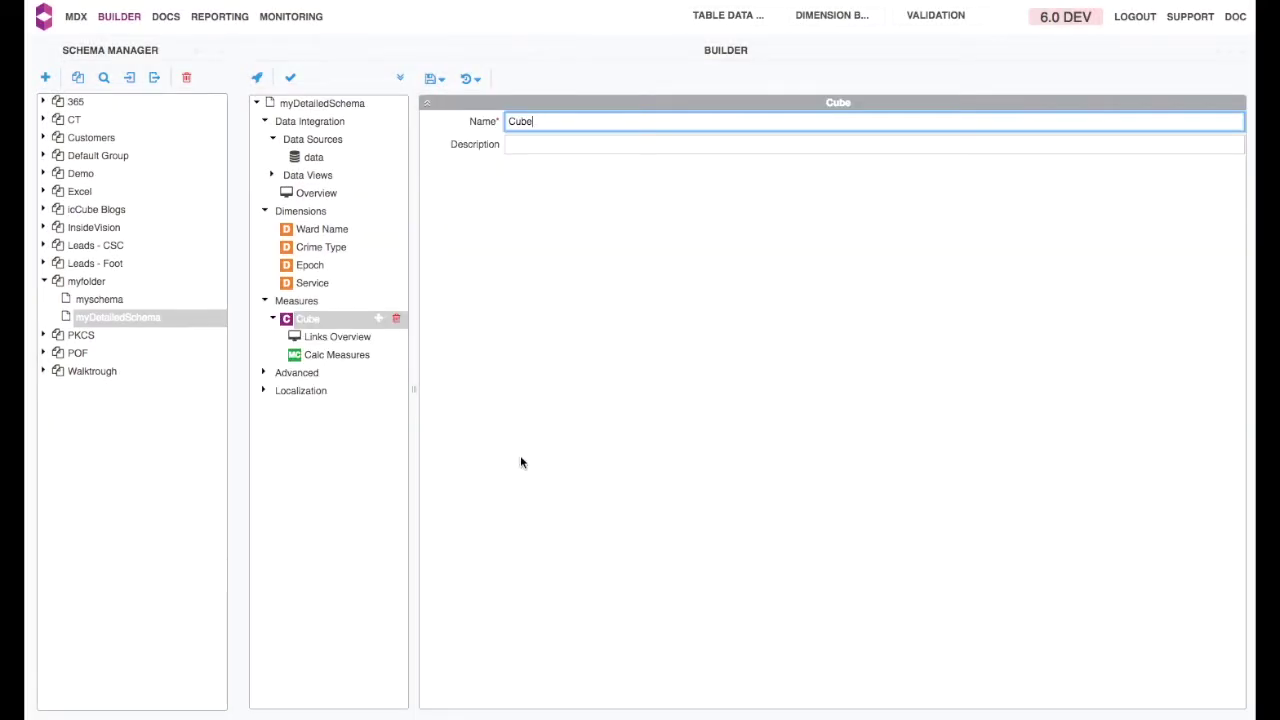
Add a Facts measure group to Cube using the On_Street_Crime_In_Camden.csv table.
click(377, 319)
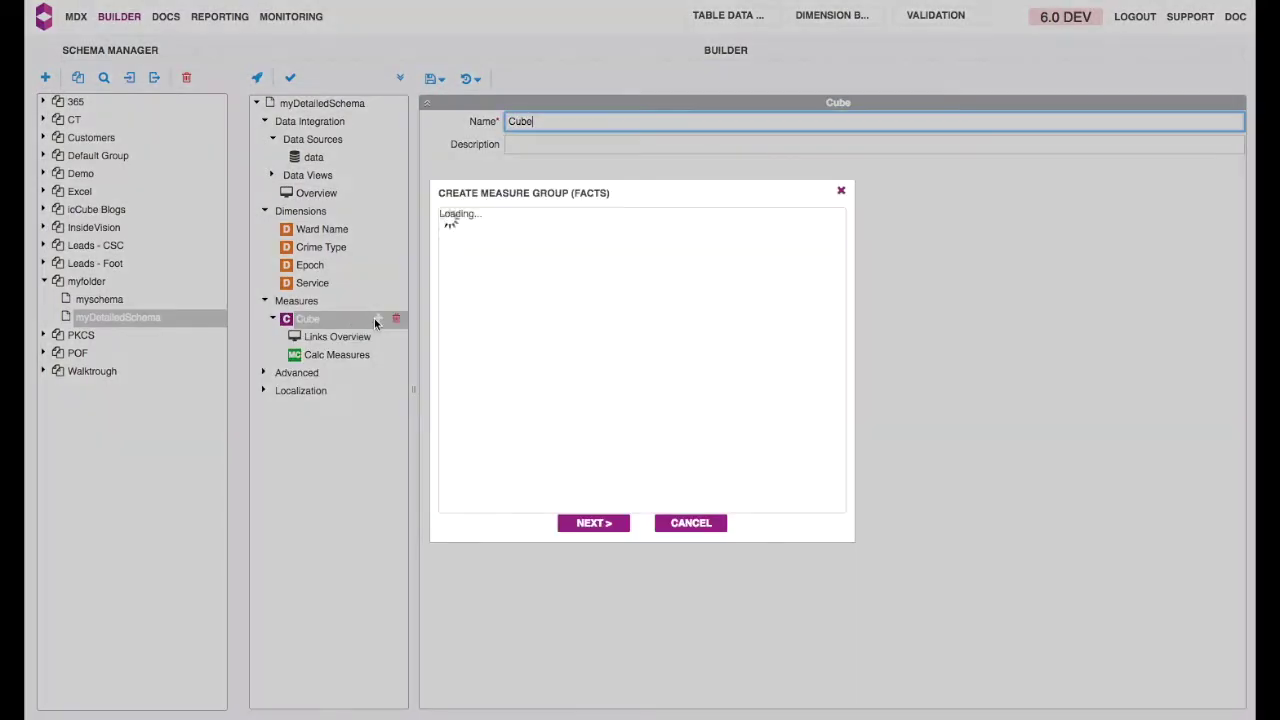
click(445, 261)
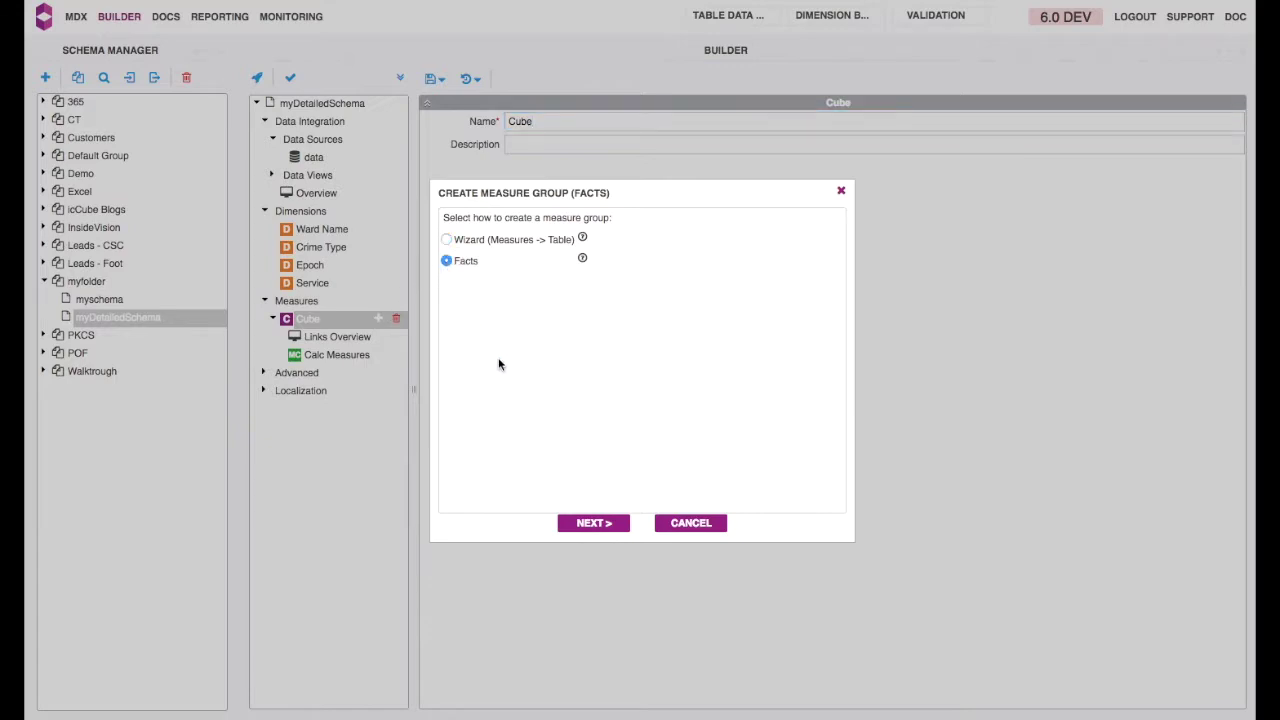
click(596, 523)
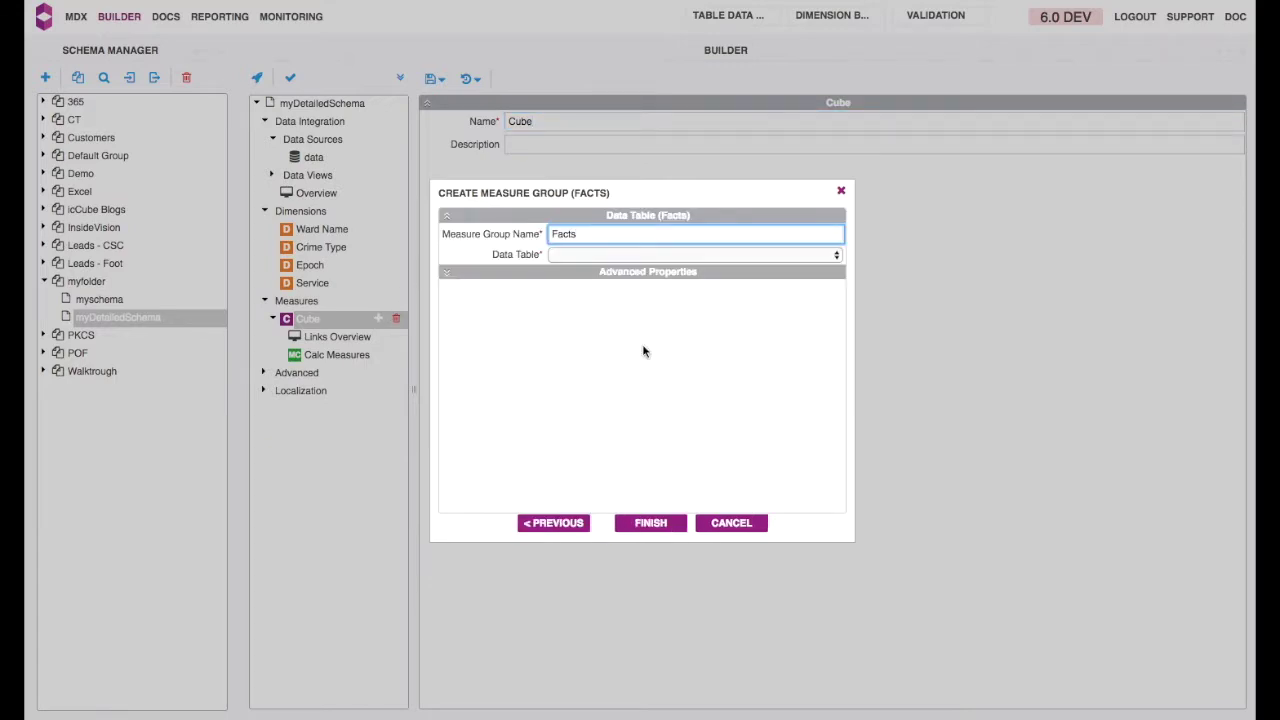
click(617, 255)
click(609, 256)
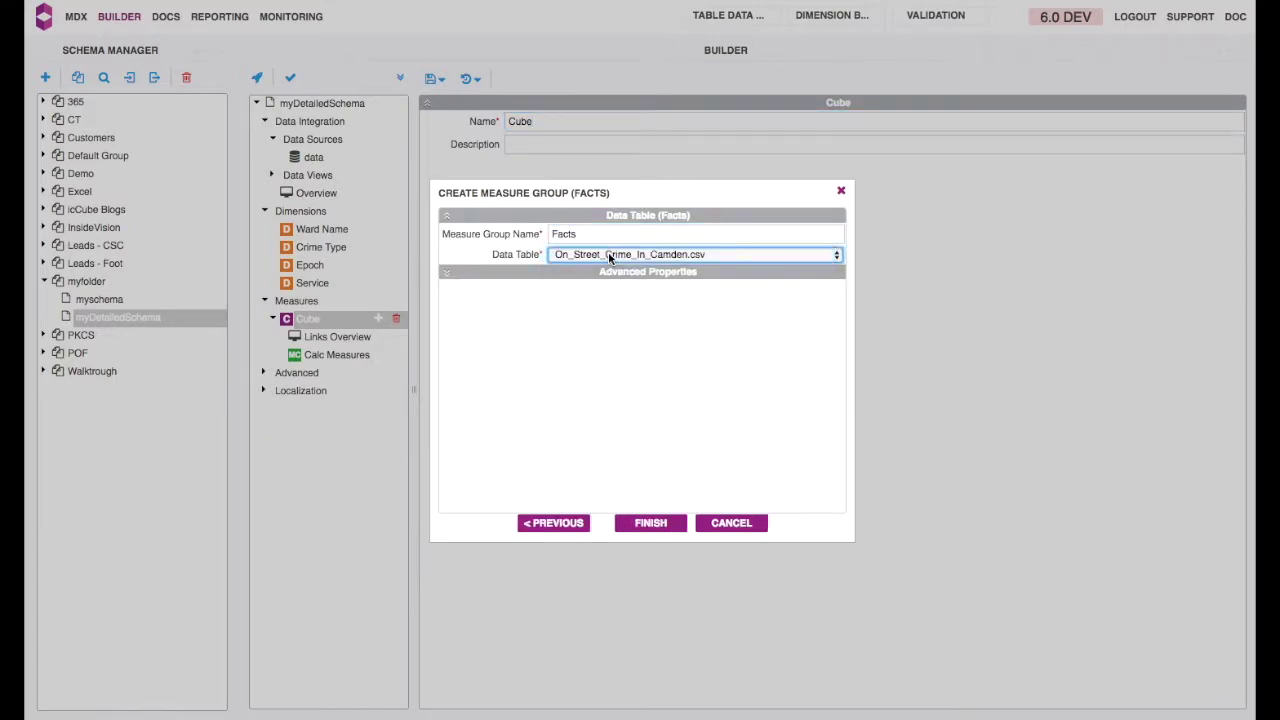
click(643, 523)
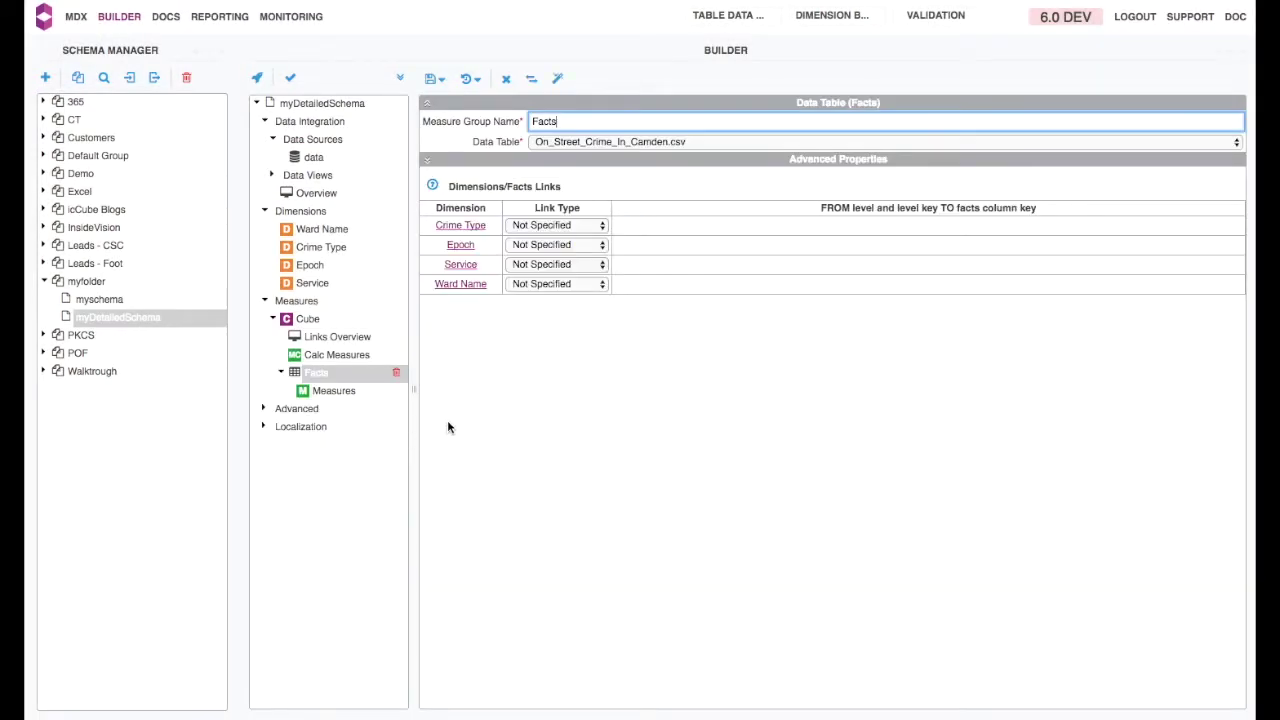
Auto-link all dimensions to the facts columns and save the changes.
click(559, 80)
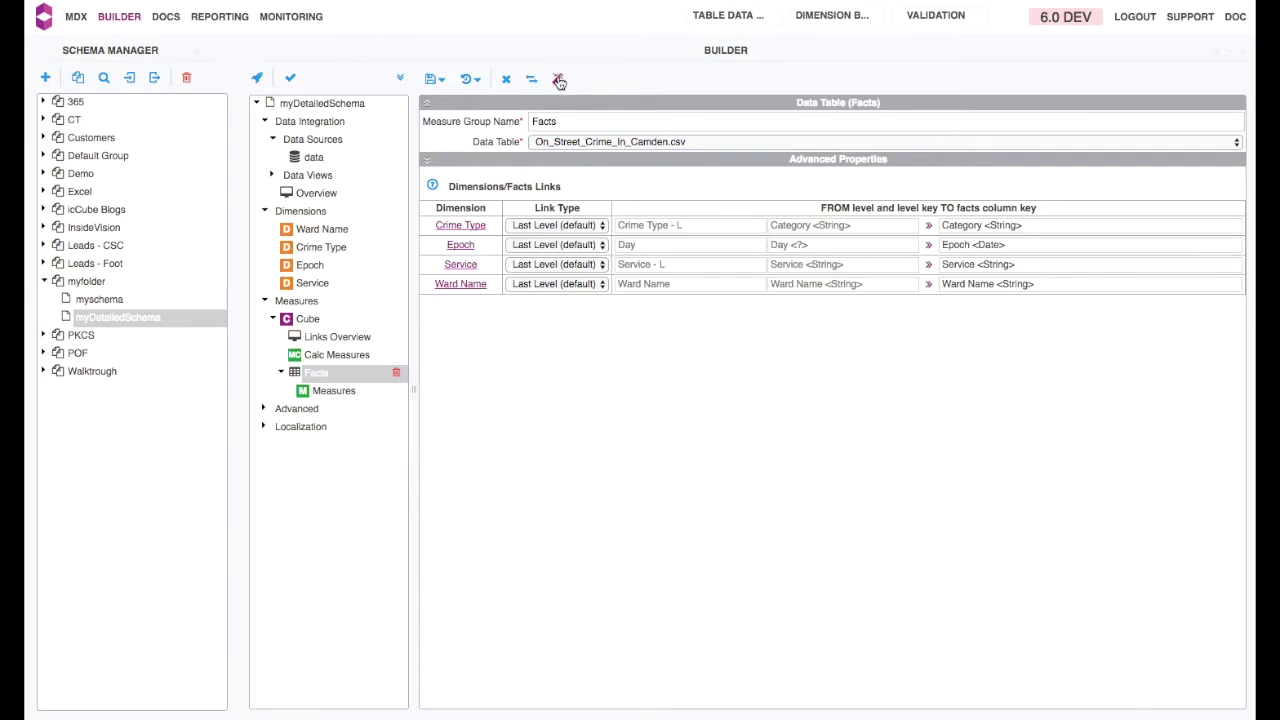
click(335, 391)
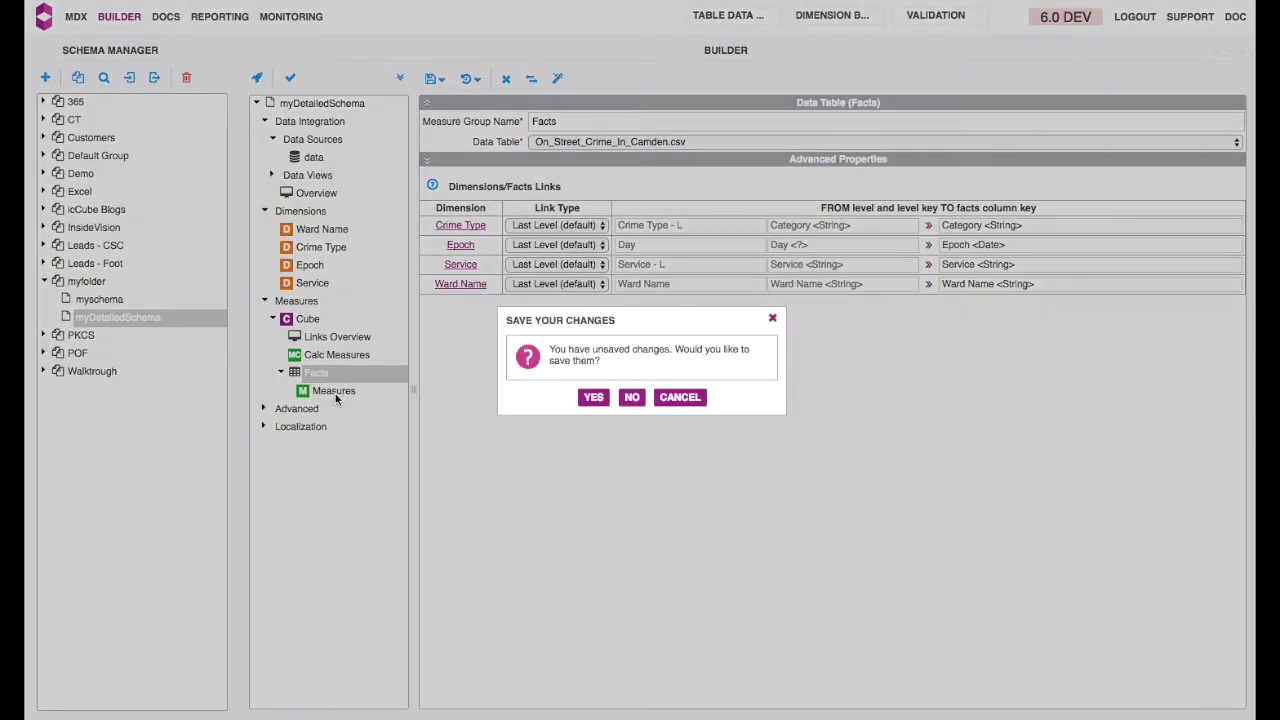
click(590, 399)
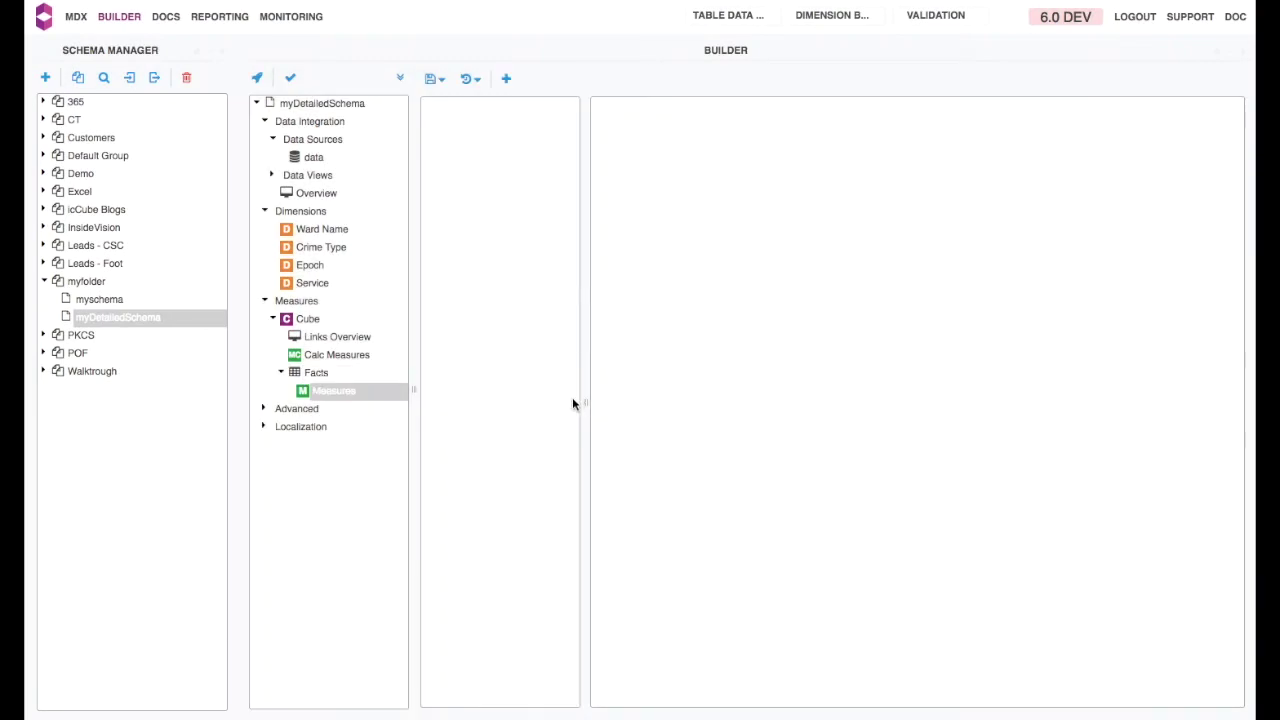
Add a measure named count on the ID column with Count (rows) aggregation, and save.
click(507, 80)
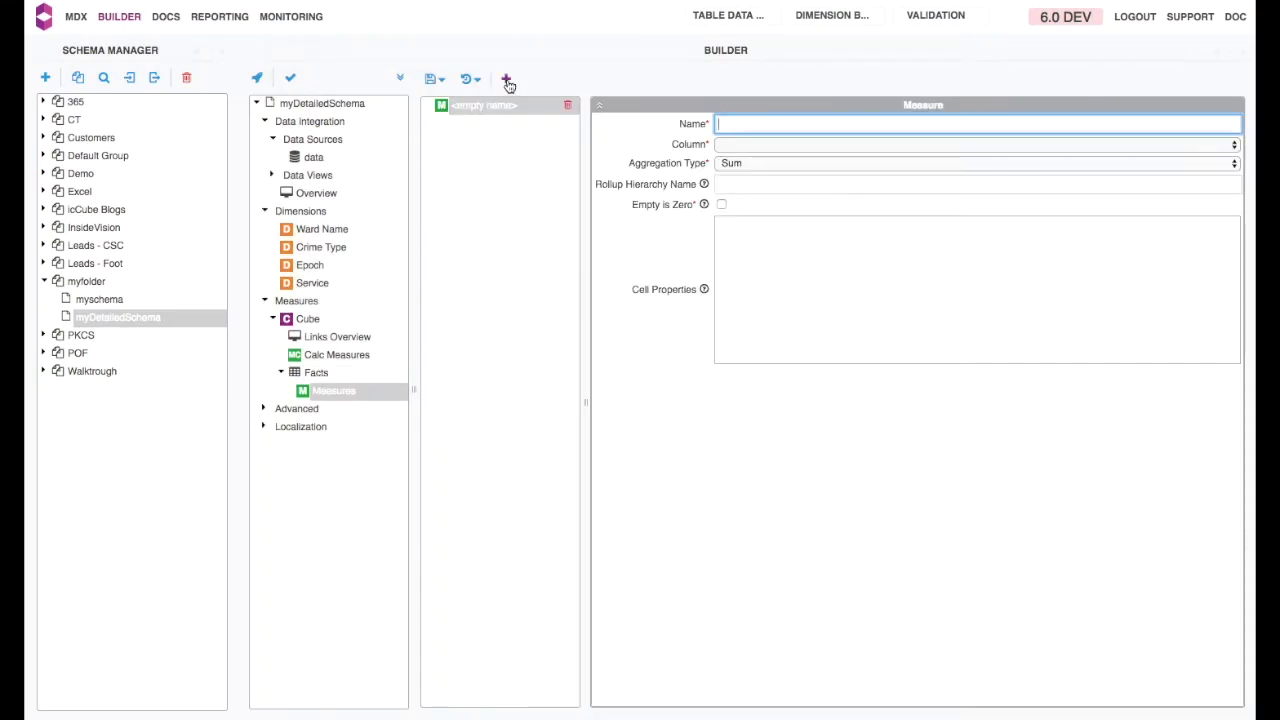
text(count)
click(724, 144)
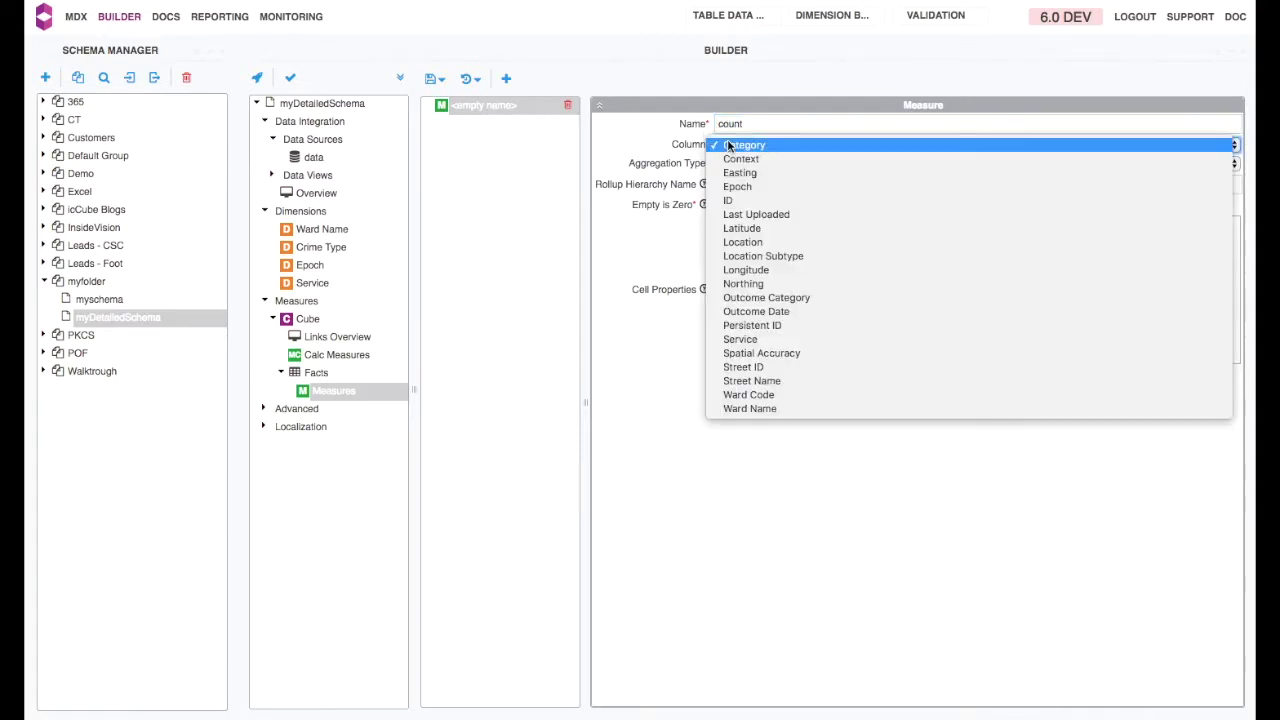
click(731, 199)
click(734, 164)
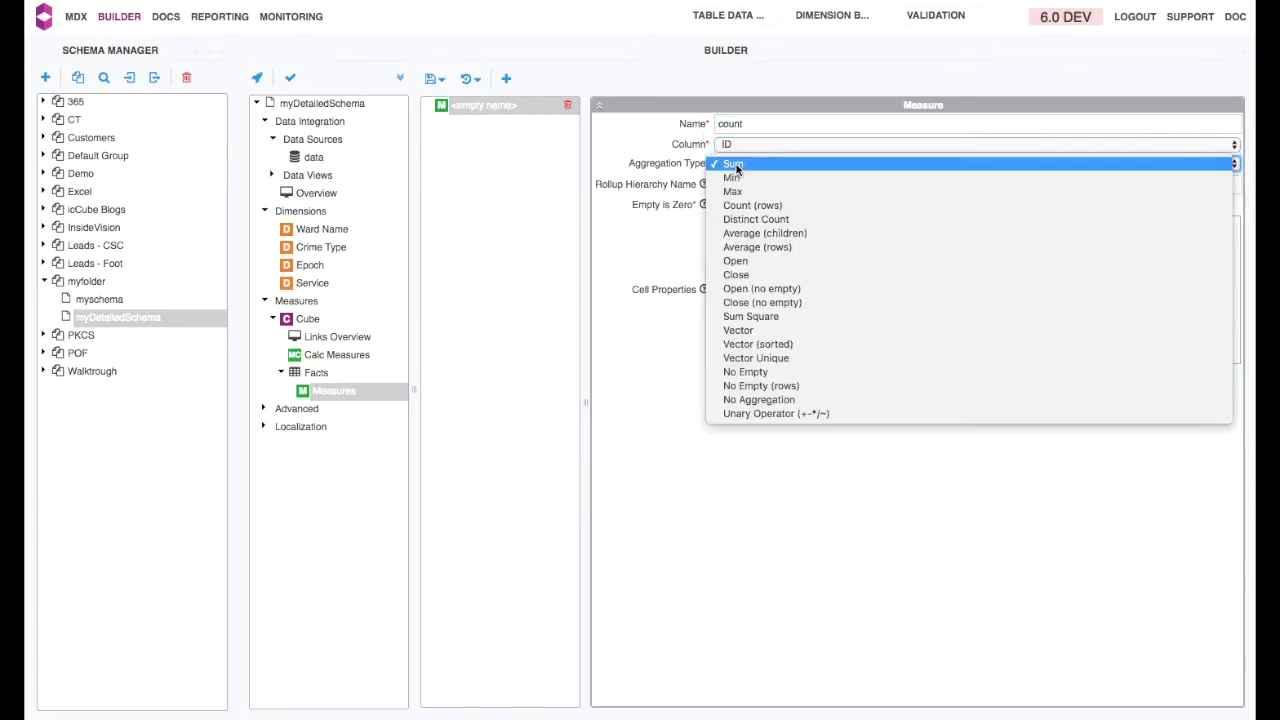
click(743, 206)
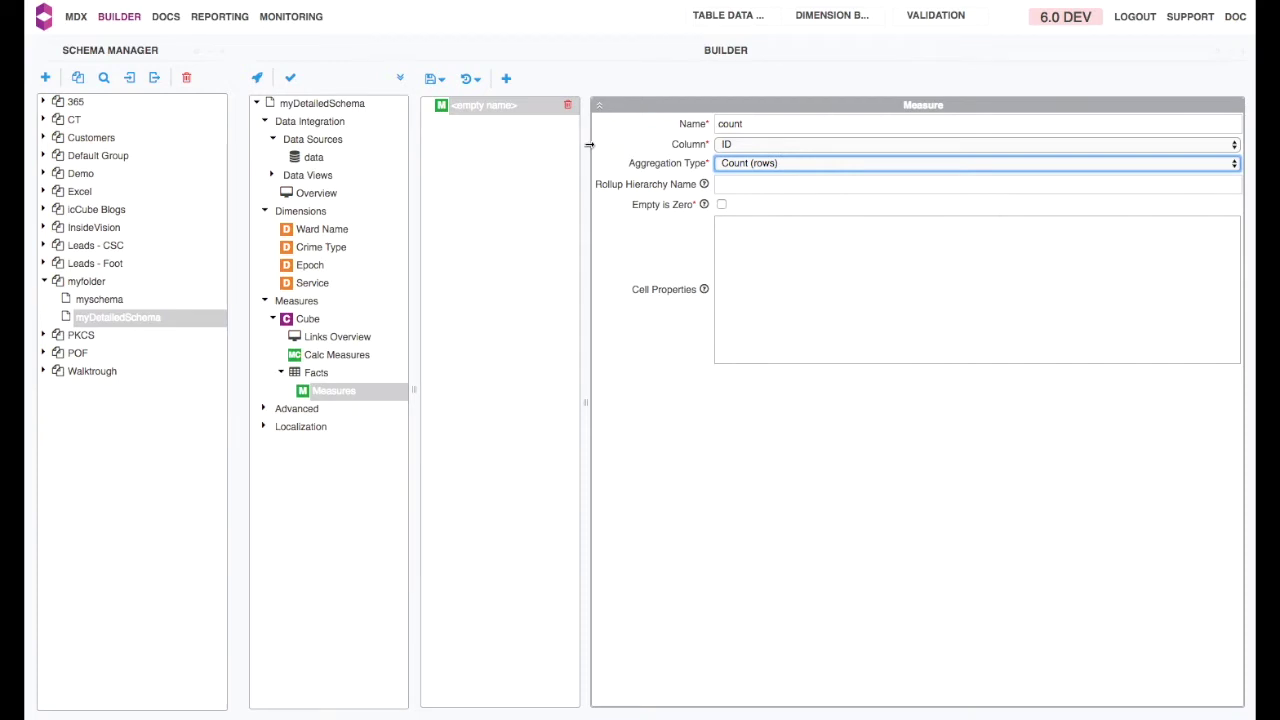
click(429, 82)
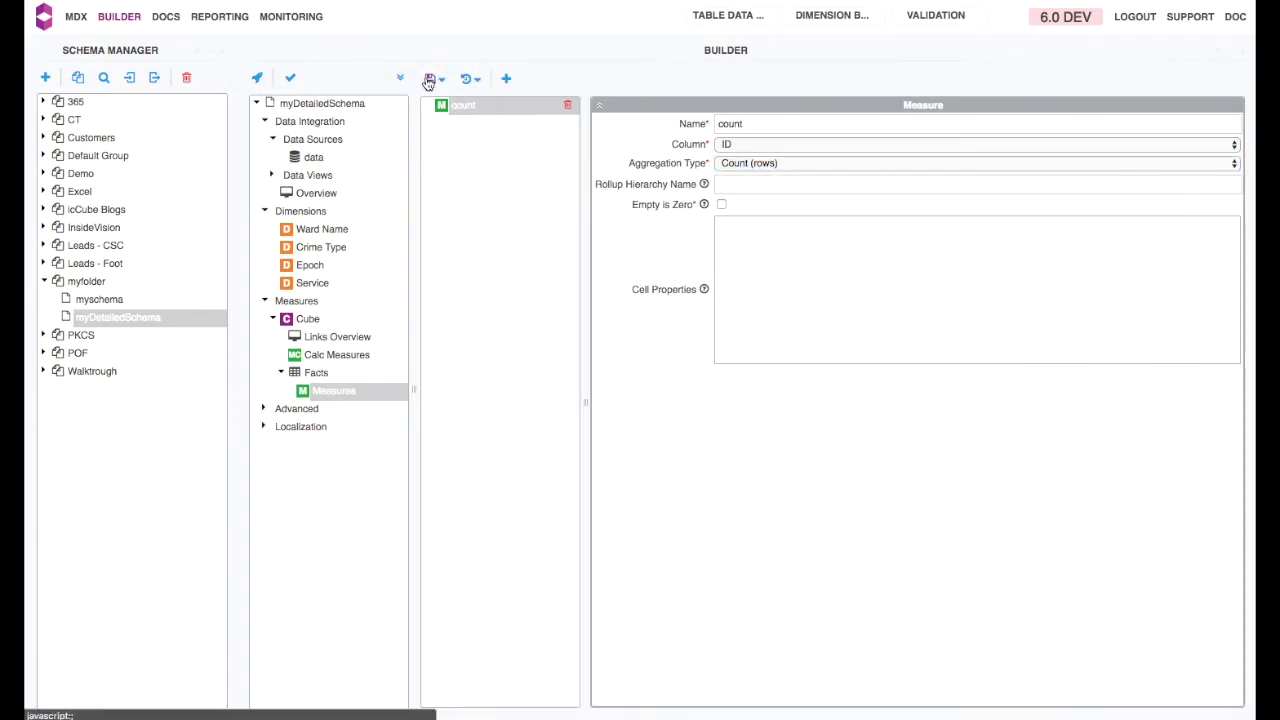
Validate myDetailedSchema, then re-deploy and re-load it on the server until loading succeeds.
click(291, 78)
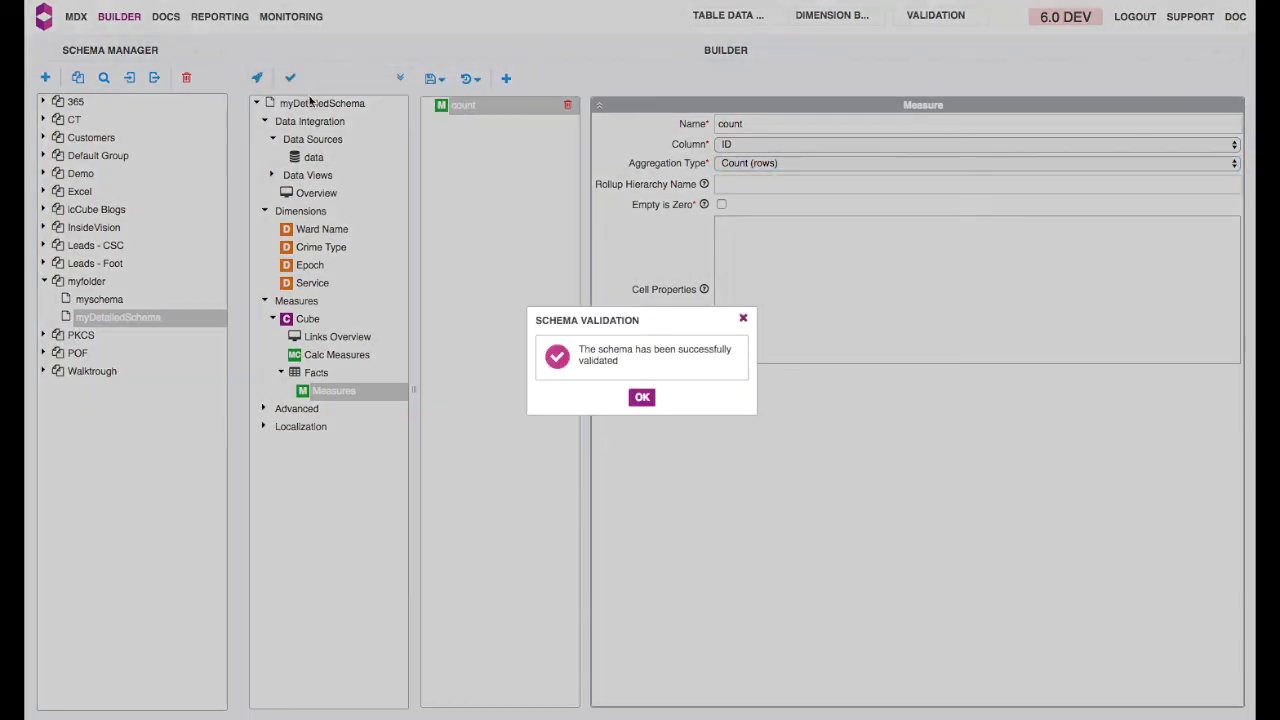
click(641, 397)
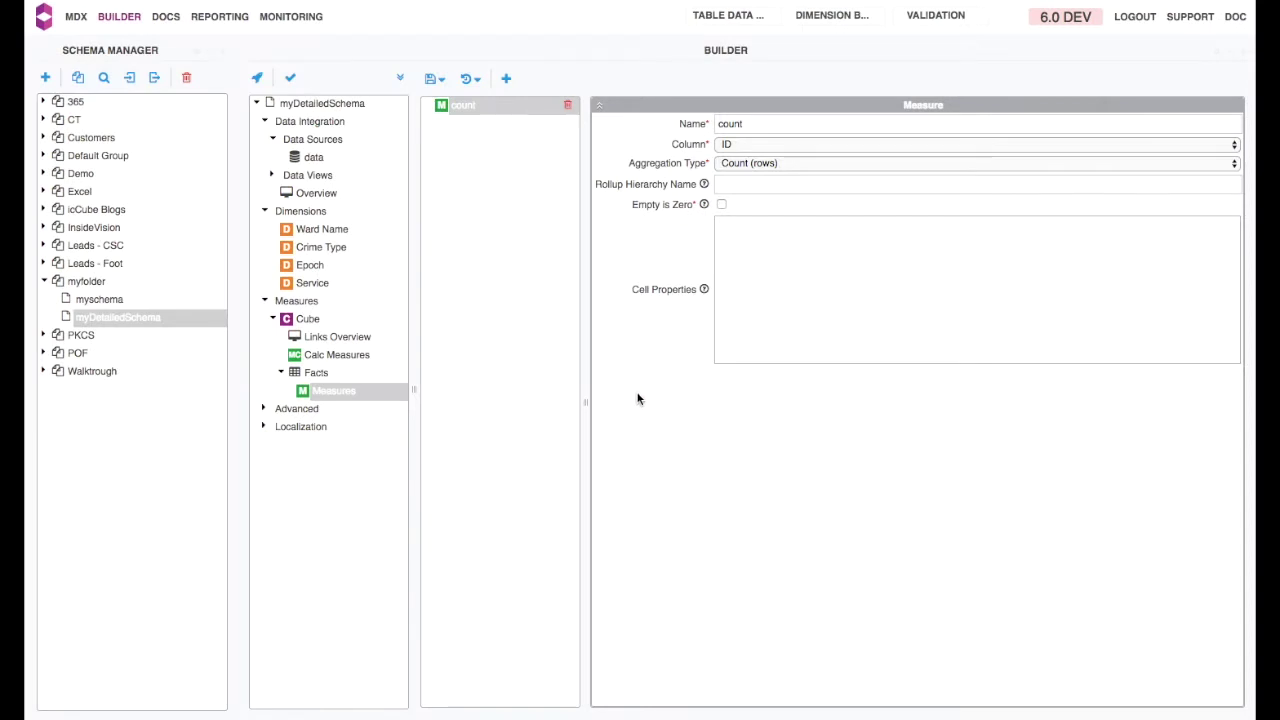
click(257, 78)
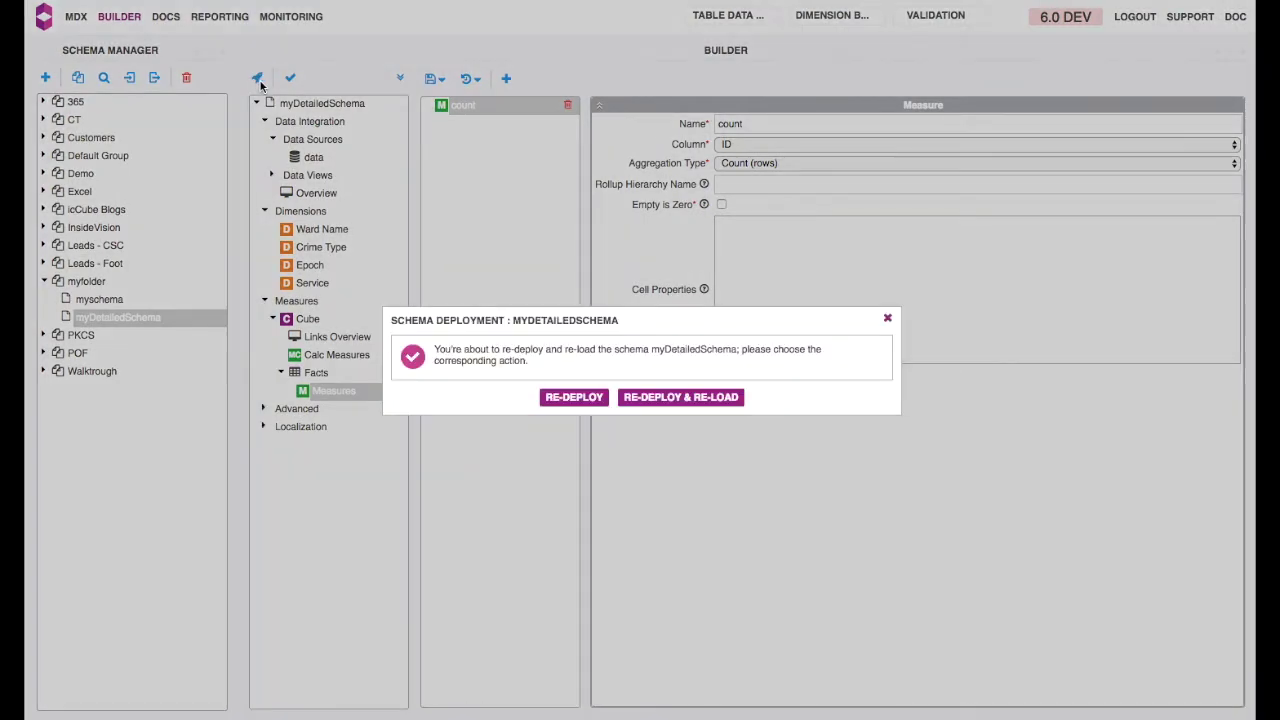
click(651, 397)
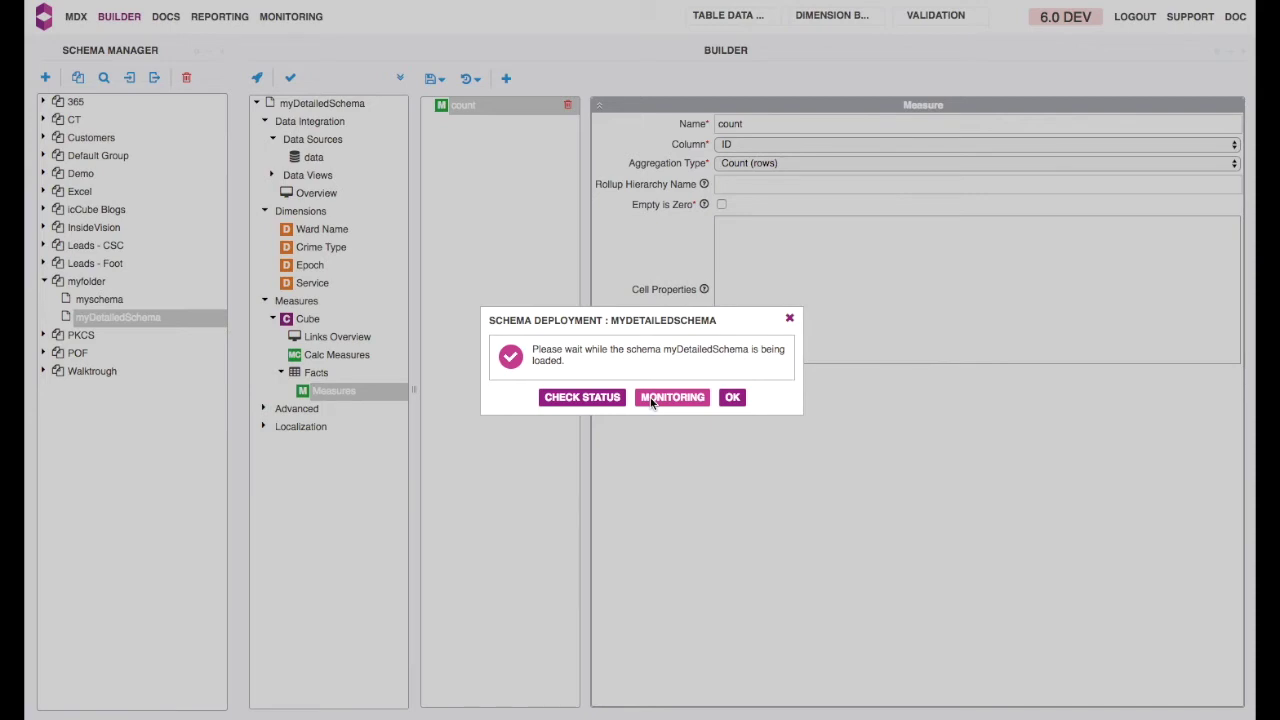
click(609, 398)
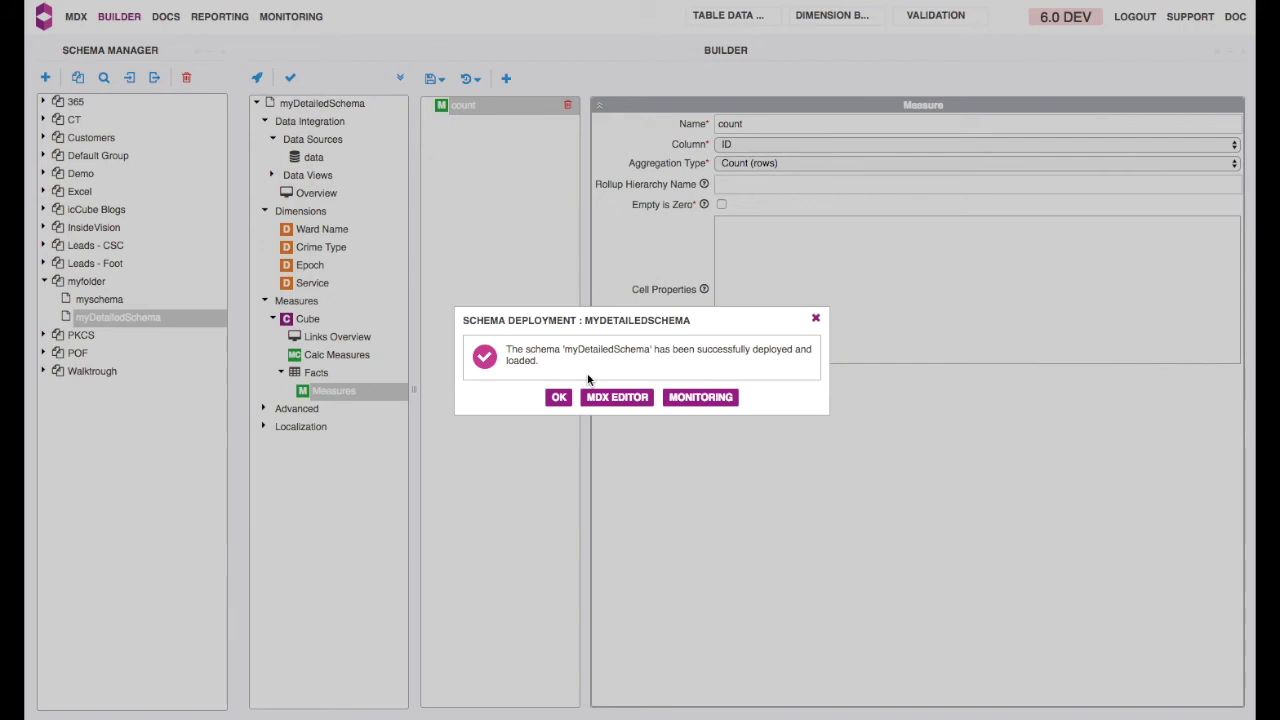
click(562, 398)
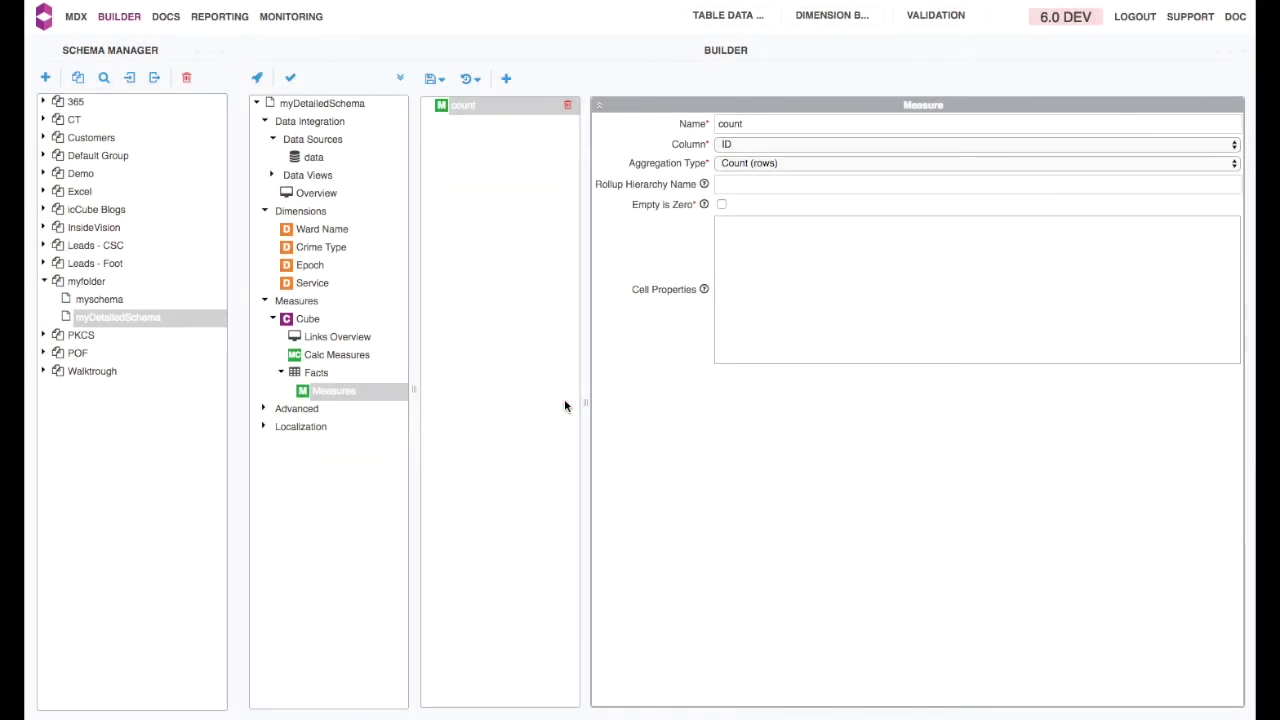